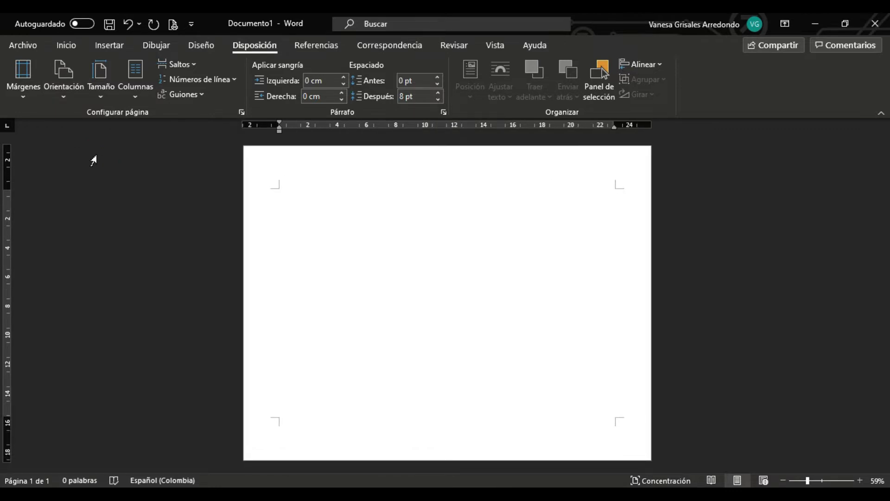
Draw a rectangle covering the whole page, about 21.52 cm high and 28.07 cm wide.
{"action": "left_click", "coordinate": [110, 49]}
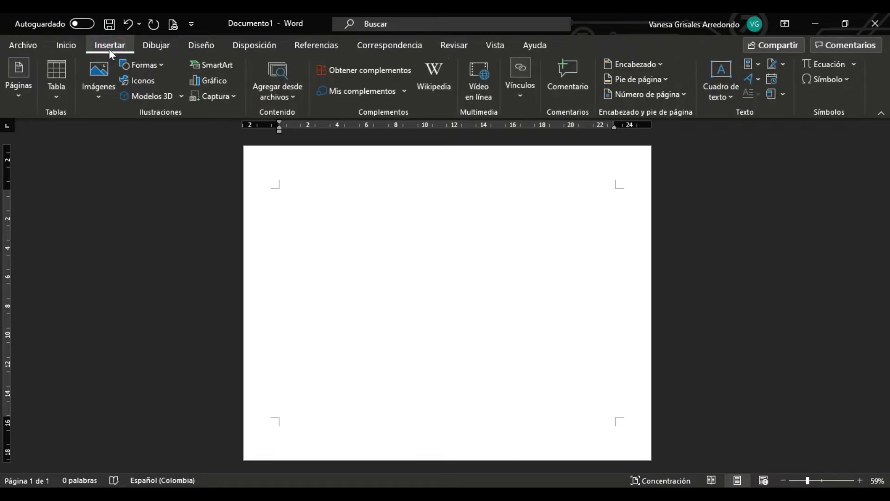
{"action": "left_click", "coordinate": [146, 65]}
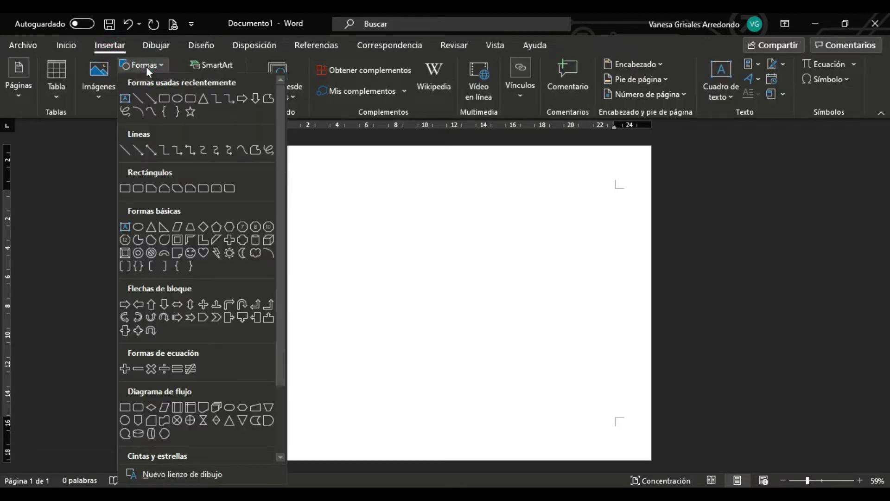
{"action": "left_click", "coordinate": [164, 98]}
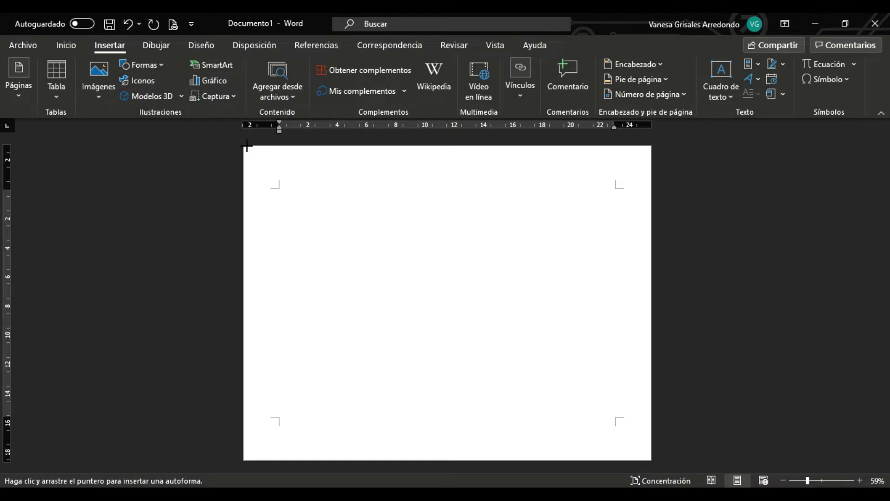
{"action": "mouse_move", "coordinate": [247, 146]}
{"action": "left_mouse_down"}
{"action": "mouse_move", "coordinate": [626, 410]}
{"action": "mouse_move", "coordinate": [652, 461]}
{"action": "left_mouse_up"}
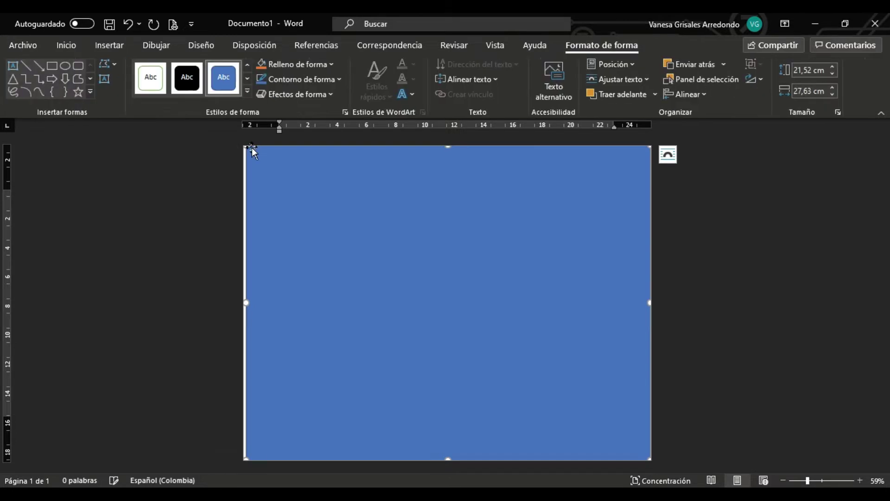
{"action": "left_click_drag", "start_coordinate": [246, 146], "coordinate": [240, 144]}
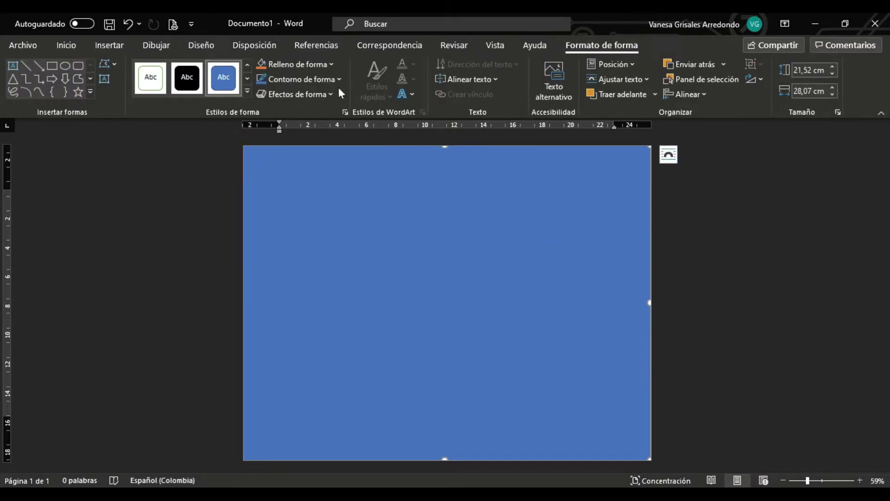
Fill the page-sized rectangle with a light pink standard colour and remove its outline.
{"action": "left_click", "coordinate": [331, 65]}
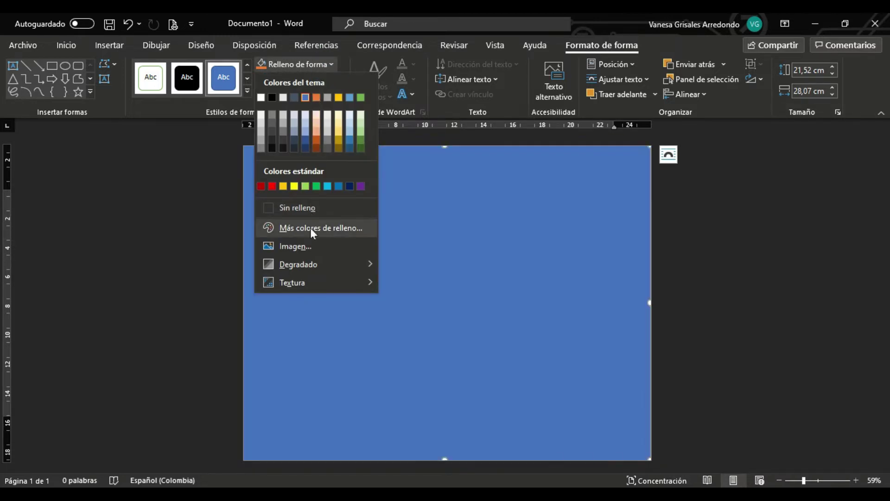
{"action": "left_click", "coordinate": [311, 231]}
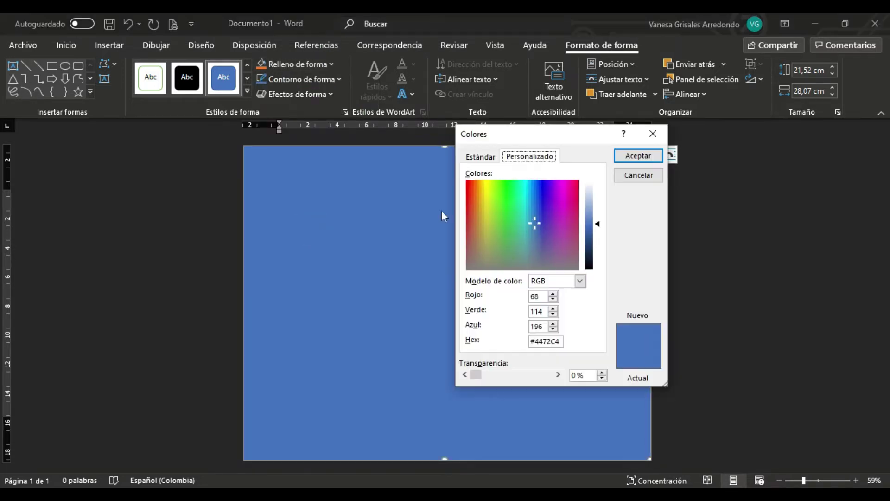
{"action": "left_click", "coordinate": [480, 156]}
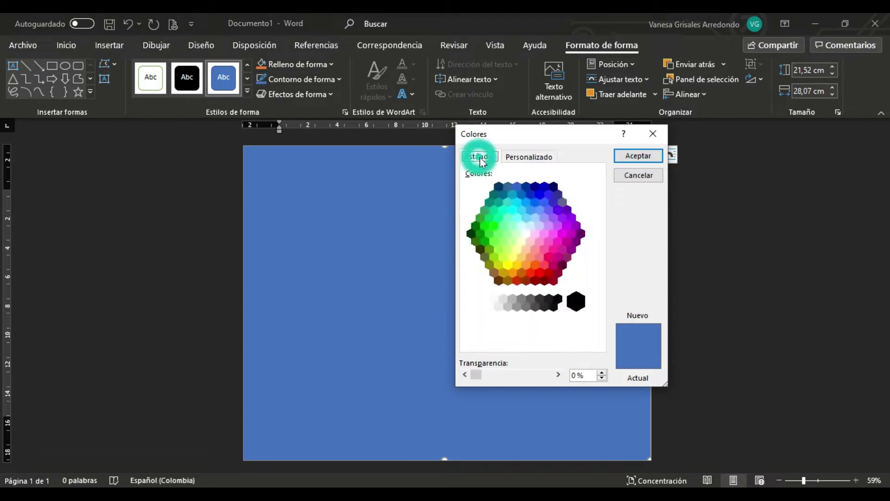
{"action": "left_click", "coordinate": [532, 233]}
{"action": "left_click", "coordinate": [635, 154]}
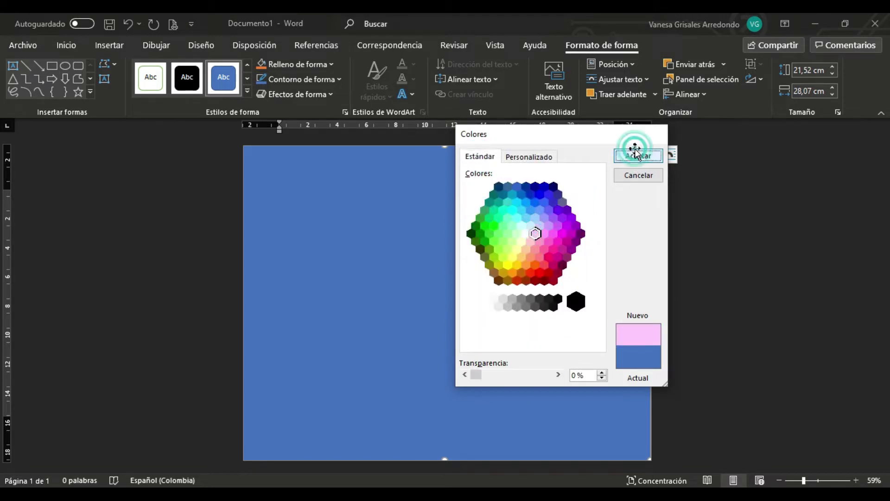
{"action": "left_click", "coordinate": [339, 79]}
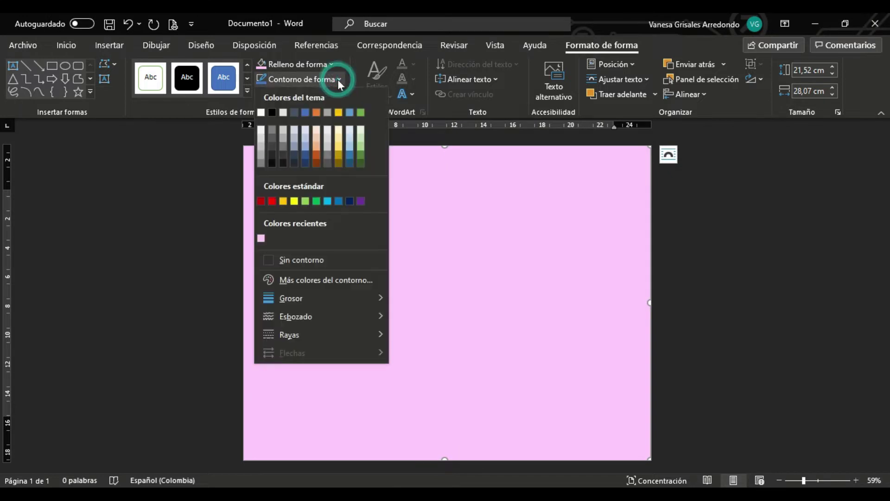
{"action": "left_click", "coordinate": [304, 260]}
{"action": "left_click", "coordinate": [756, 237]}
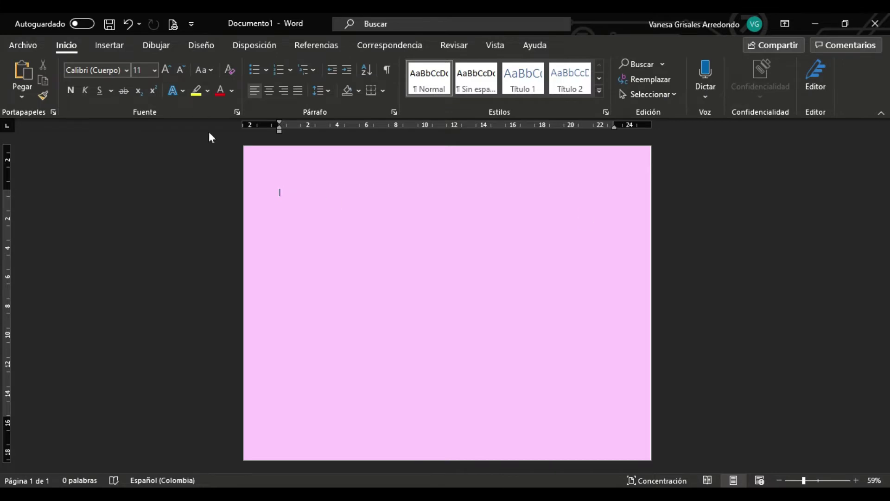
Insert a WordArt in the plain black style with the text AMOR.
{"action": "left_click", "coordinate": [112, 46]}
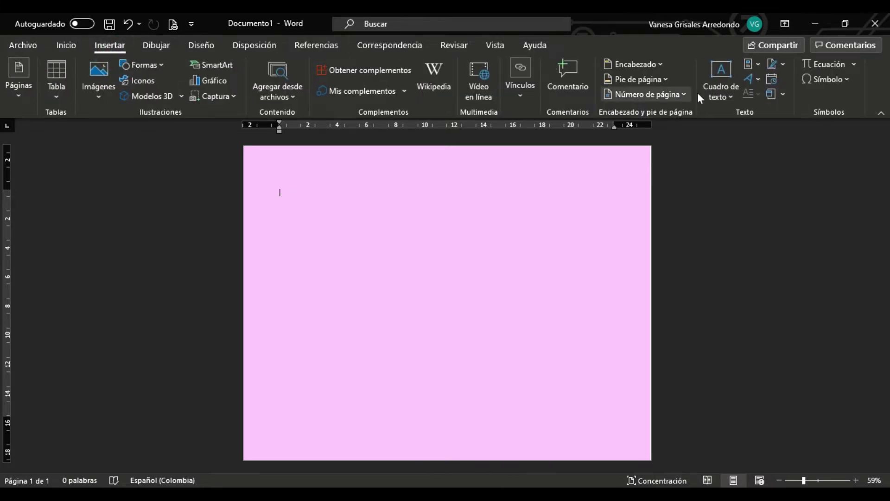
{"action": "left_click", "coordinate": [760, 80]}
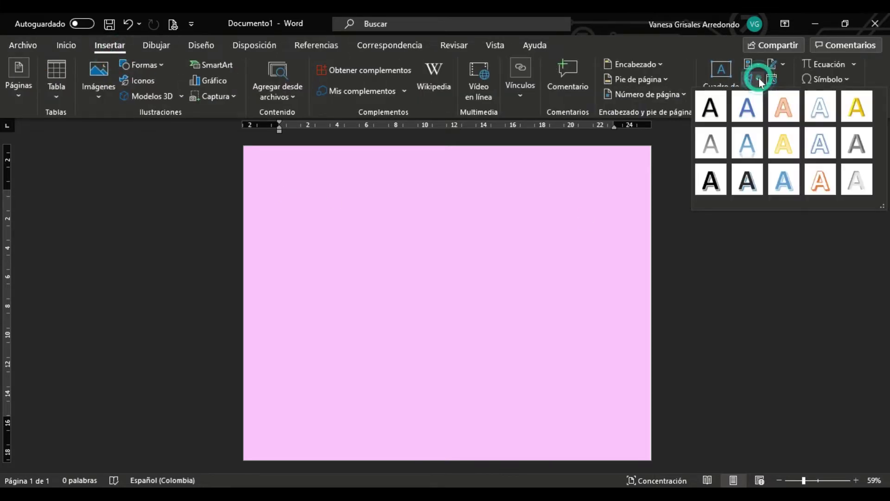
{"action": "left_click", "coordinate": [706, 113]}
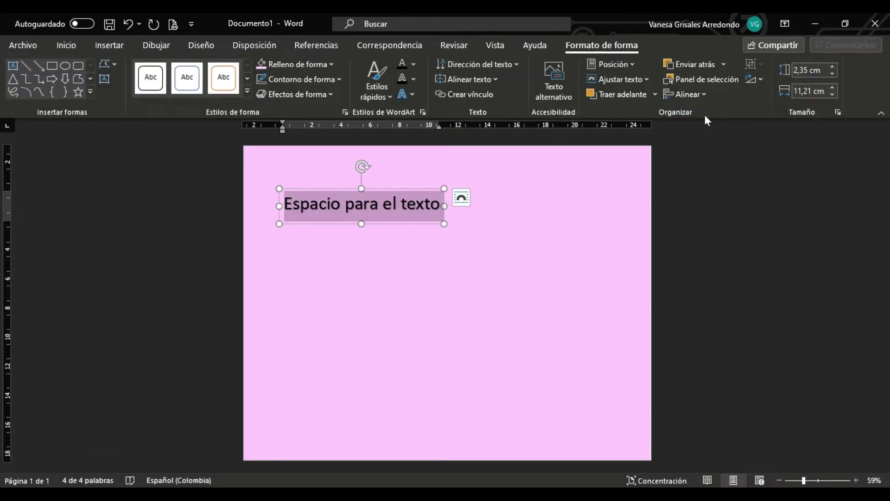
{"action": "type", "text": "AMOR"}
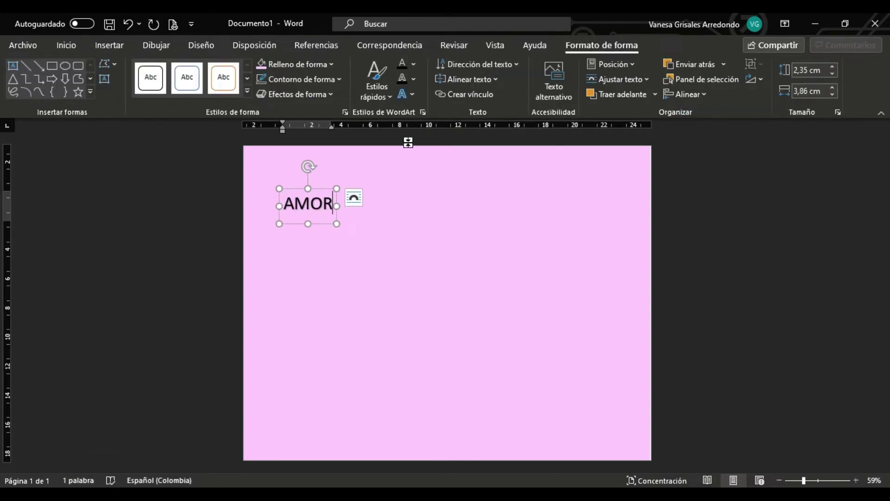
Move the AMOR WordArt toward the middle of the page and enlarge its box to about 5.12 cm high and 18.18 cm wide.
{"action": "left_click_drag", "start_coordinate": [322, 189], "coordinate": [447, 240]}
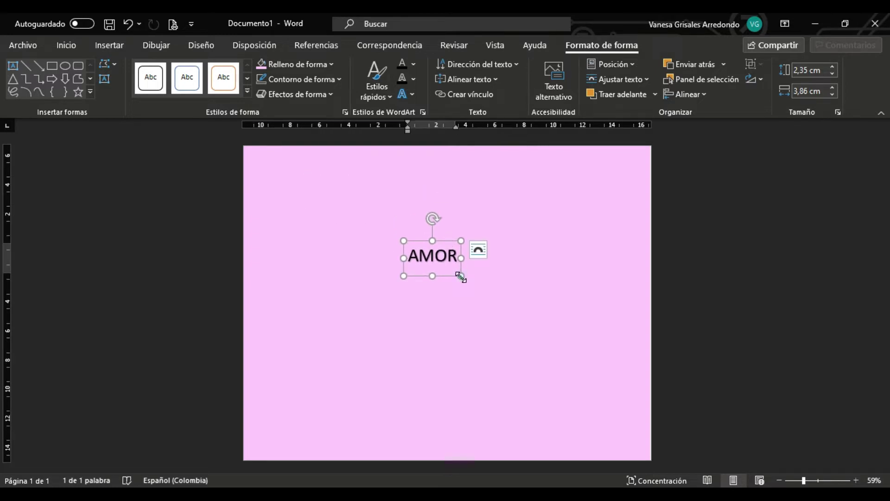
{"action": "left_click_drag", "start_coordinate": [461, 276], "coordinate": [590, 305]}
{"action": "left_click_drag", "start_coordinate": [403, 301], "coordinate": [326, 302]}
{"action": "left_click_drag", "start_coordinate": [511, 306], "coordinate": [593, 316]}
Increase the font size of the whole AMOR text to 72 pt.
{"action": "key", "text": "ctrl+a"}
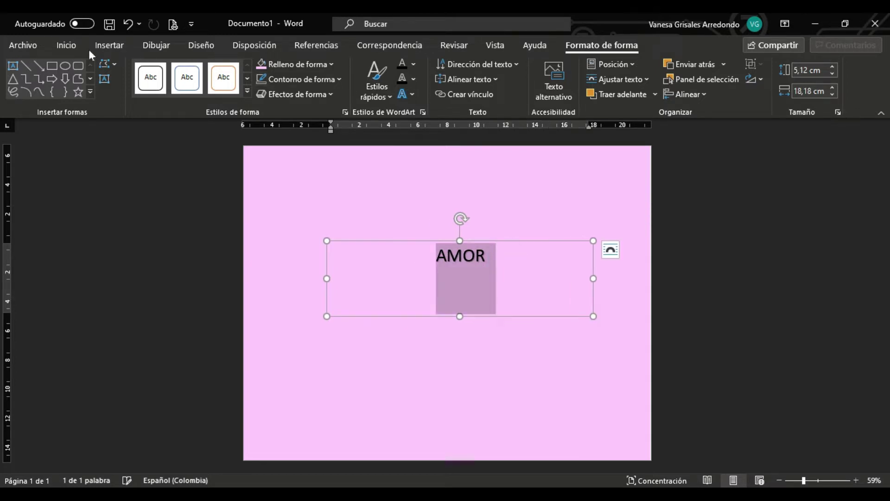
{"action": "left_click", "coordinate": [67, 45]}
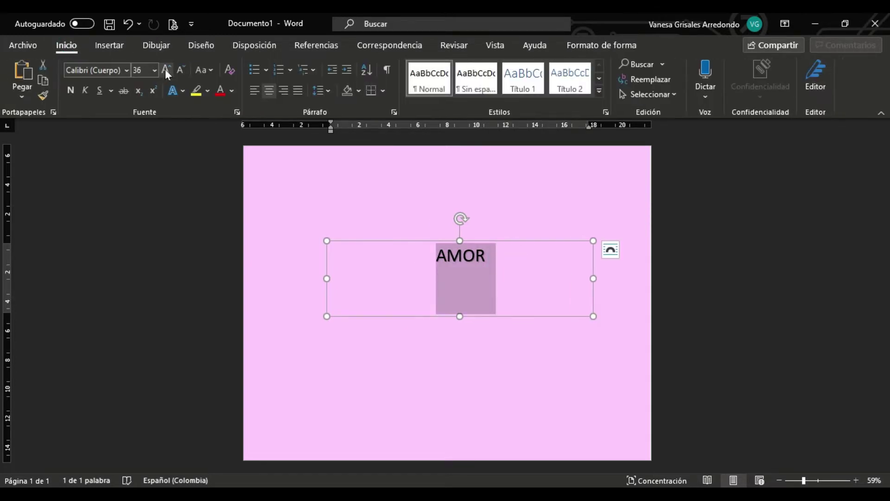
{"action": "left_click", "coordinate": [165, 69]}
{"action": "left_click", "coordinate": [166, 69]}
{"action": "left_click", "coordinate": [166, 68]}
{"action": "left_click", "coordinate": [166, 69]}
{"action": "left_click", "coordinate": [166, 69]}
{"action": "left_click", "coordinate": [166, 69]}
{"action": "left_click", "coordinate": [167, 68]}
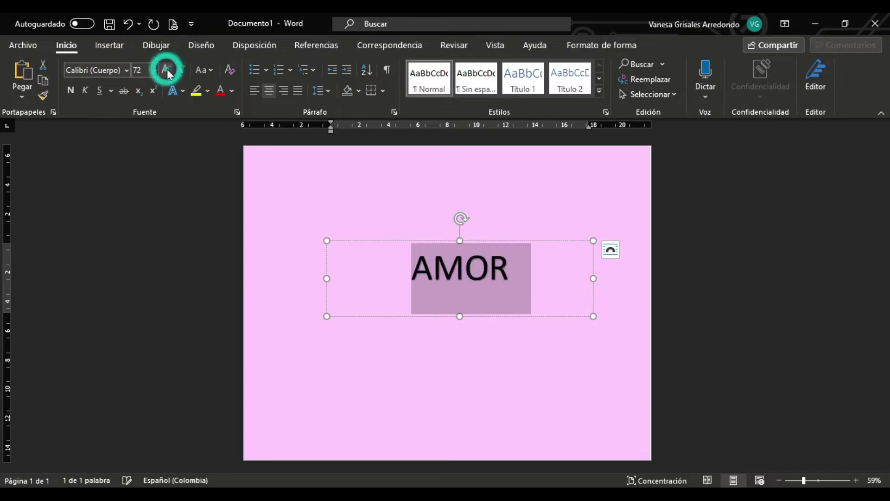
Change the AMOR text's font to Bodoni MT Black and increase its size to 140 pt.
{"action": "left_click", "coordinate": [126, 70]}
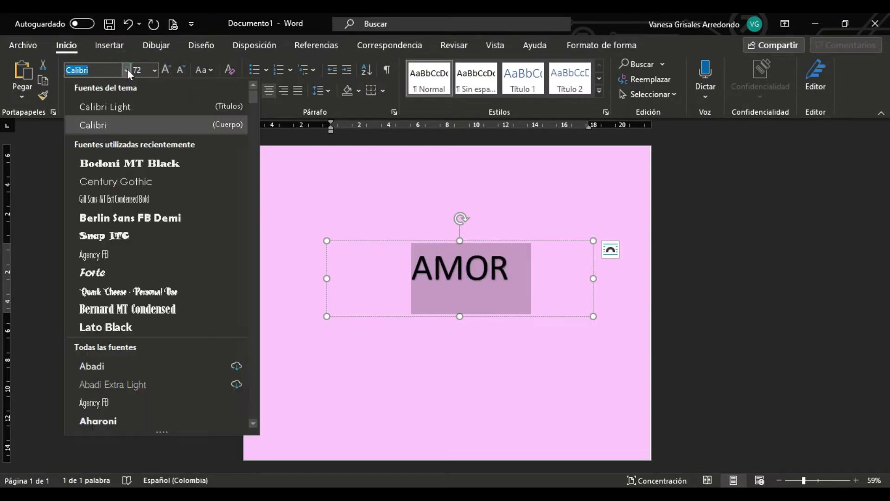
{"action": "left_click", "coordinate": [130, 166]}
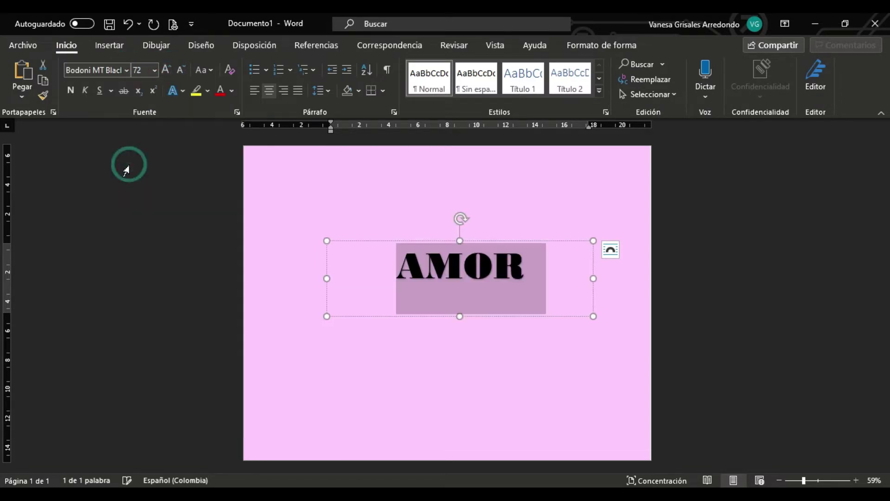
{"action": "left_click", "coordinate": [167, 69]}
{"action": "left_click", "coordinate": [167, 69]}
{"action": "left_click", "coordinate": [167, 69]}
{"action": "left_click", "coordinate": [167, 69]}
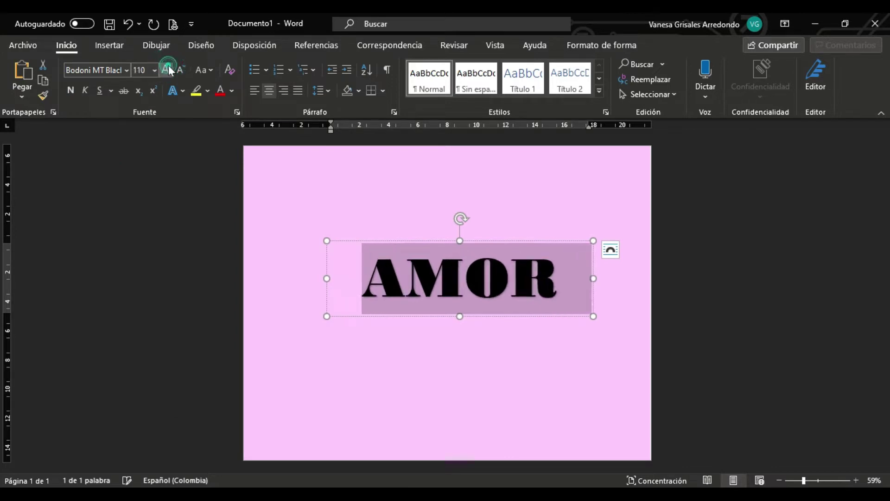
{"action": "left_click", "coordinate": [167, 70]}
{"action": "left_click", "coordinate": [167, 69]}
{"action": "left_click", "coordinate": [167, 69]}
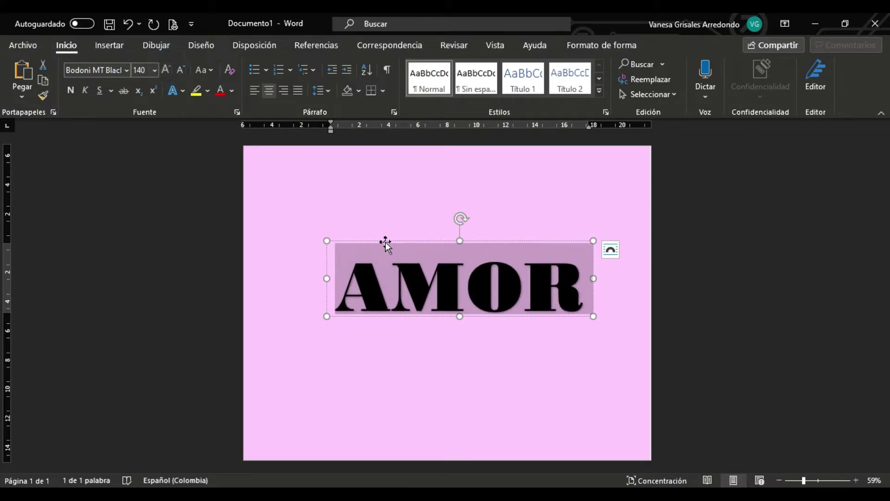
Enlarge the AMOR box to about 6.77 cm high and 22.1 cm wide and increase the font size to 160 pt.
{"action": "left_click_drag", "start_coordinate": [460, 316], "coordinate": [459, 340]}
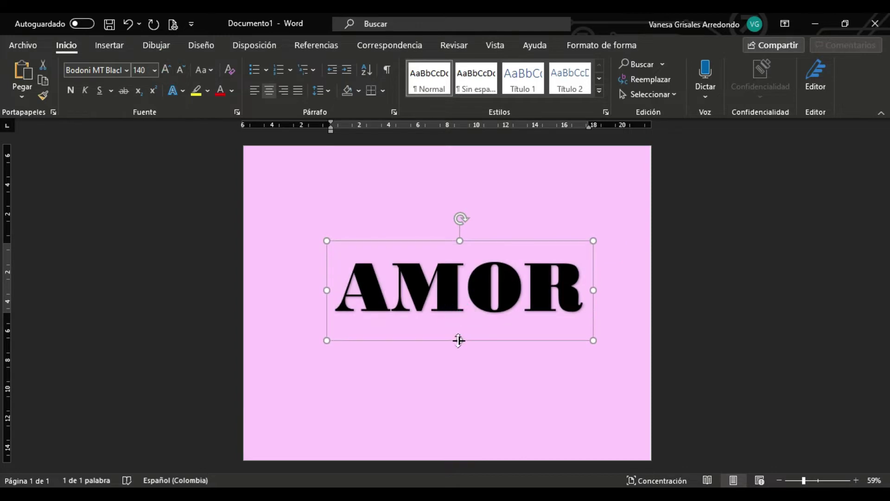
{"action": "left_click_drag", "start_coordinate": [327, 289], "coordinate": [300, 290]}
{"action": "left_click", "coordinate": [174, 68]}
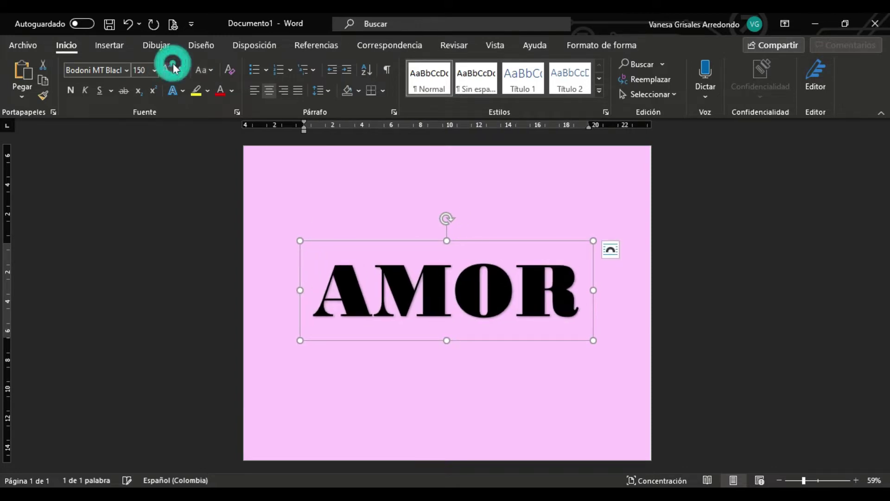
{"action": "left_click", "coordinate": [174, 68]}
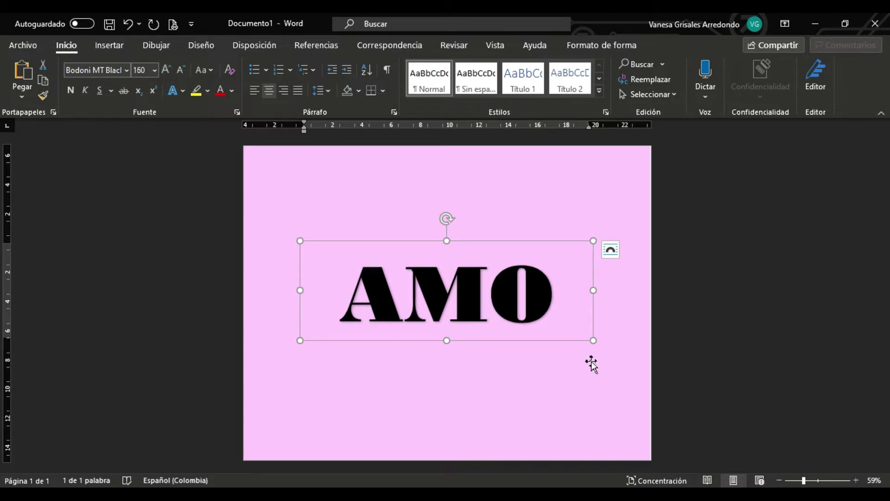
{"action": "left_click_drag", "start_coordinate": [591, 292], "coordinate": [623, 292]}
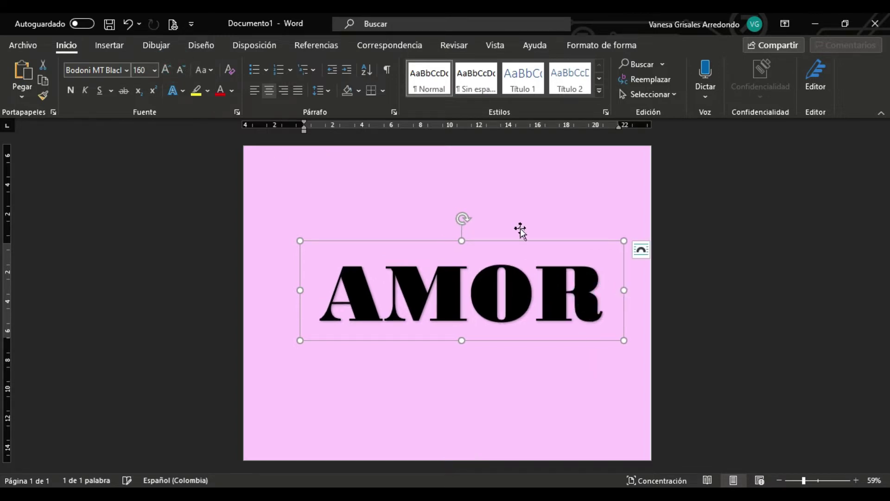
Colour the AMOR text white and place its box horizontally centred in the upper half of the page.
{"action": "left_click_drag", "start_coordinate": [512, 240], "coordinate": [495, 186]}
{"action": "left_click_drag", "start_coordinate": [591, 241], "coordinate": [324, 236]}
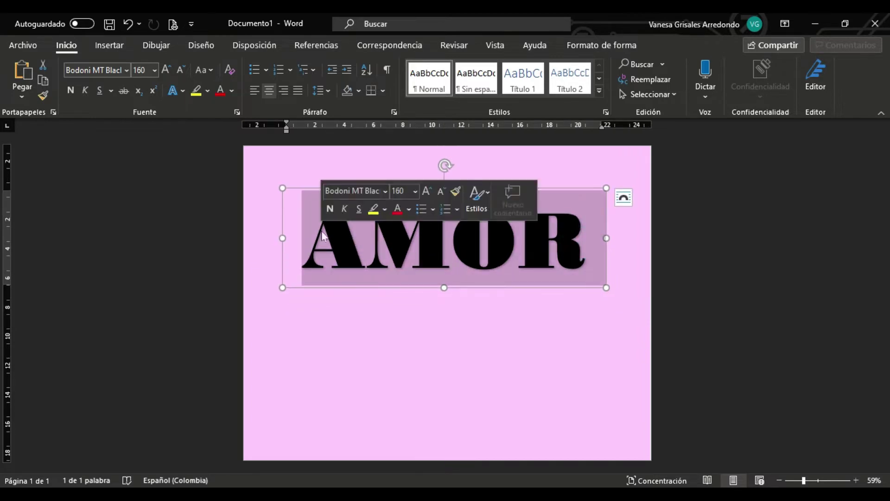
{"action": "left_click", "coordinate": [231, 91]}
{"action": "left_click", "coordinate": [223, 143]}
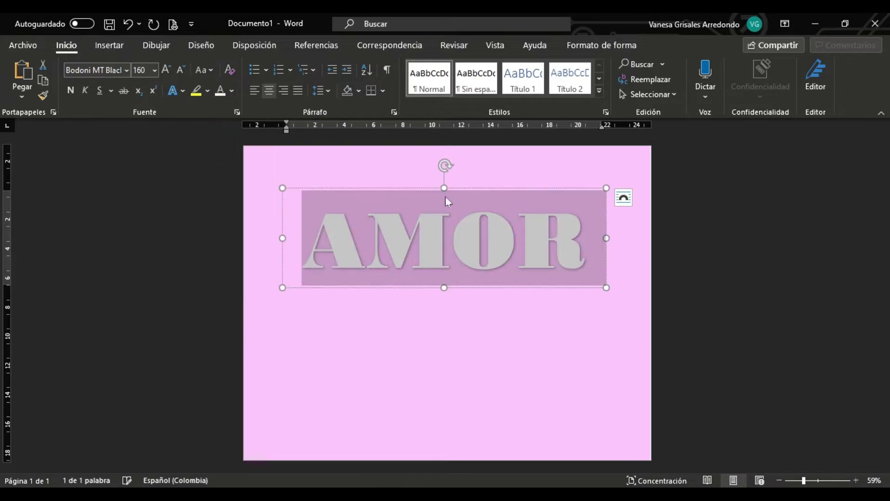
{"action": "left_click", "coordinate": [489, 190]}
{"action": "left_click_drag", "start_coordinate": [489, 190], "coordinate": [491, 211]}
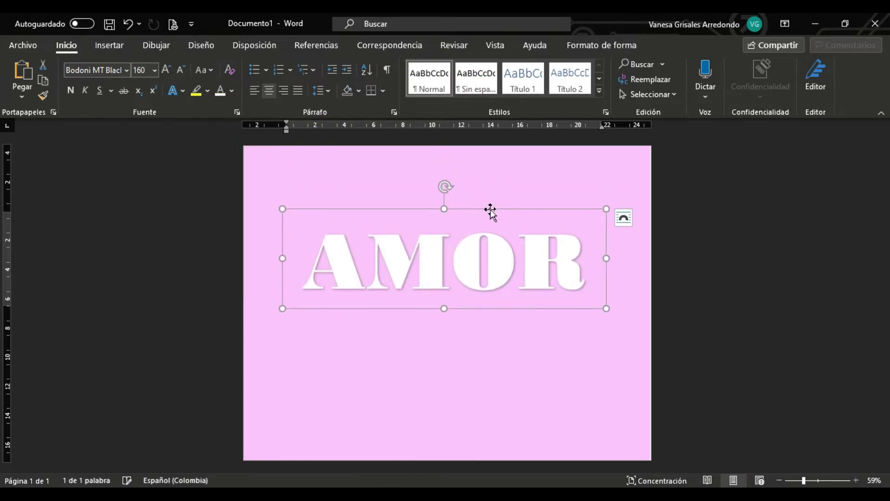
Apply the third oblique 3D rotation preset to the AMOR WordArt text.
{"action": "left_click", "coordinate": [491, 211]}
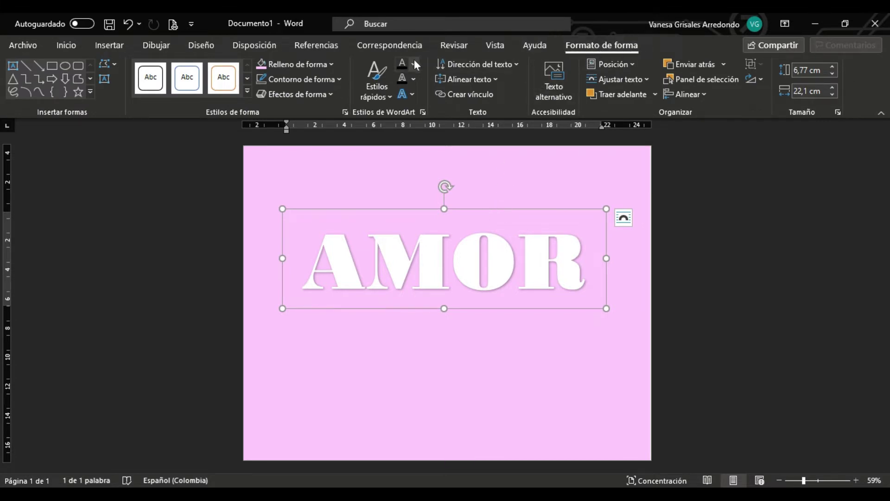
{"action": "left_click", "coordinate": [413, 95]}
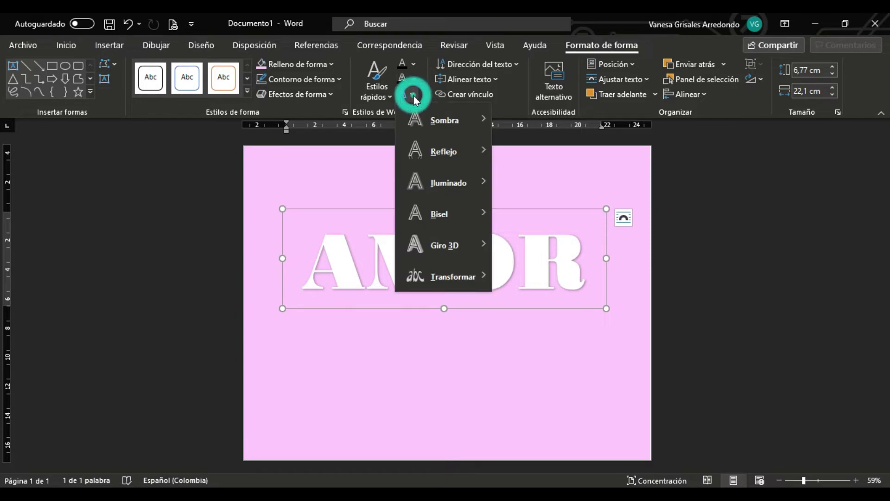
{"action": "left_click", "coordinate": [438, 247]}
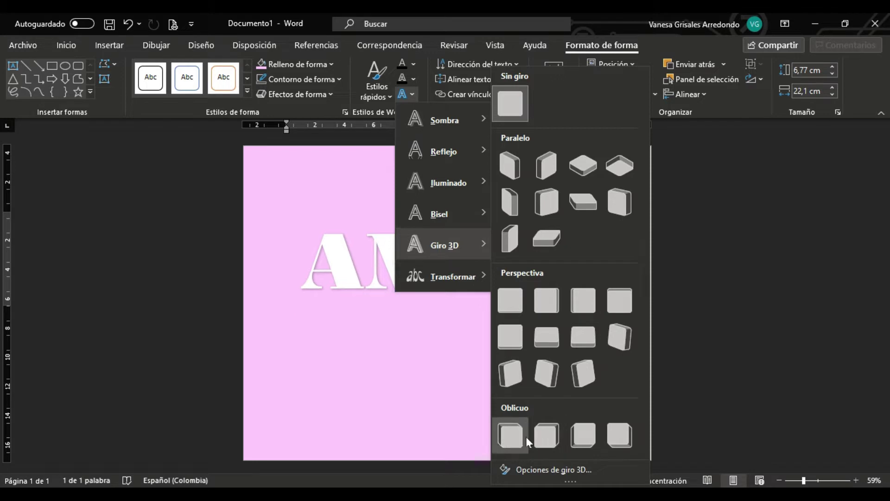
{"action": "left_click", "coordinate": [580, 439]}
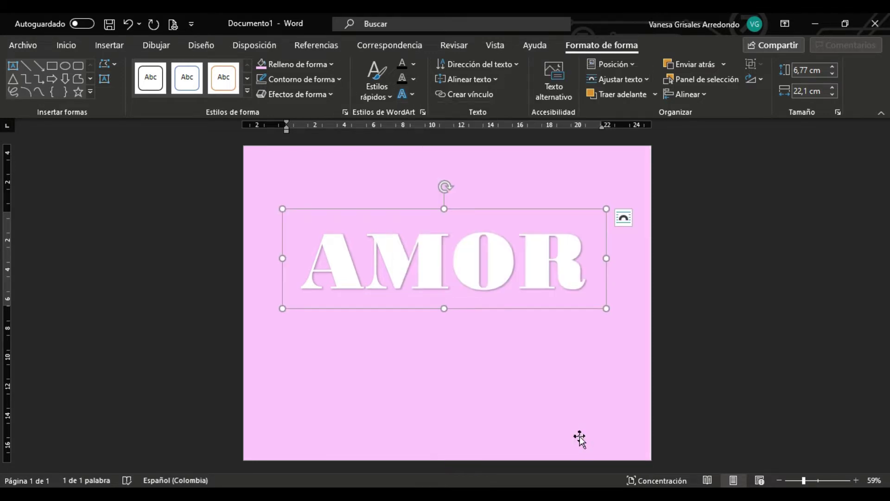
Give the AMOR text a 3D depth of 300 pt and shift its box slightly towards the page's left edge.
{"action": "left_click", "coordinate": [424, 114]}
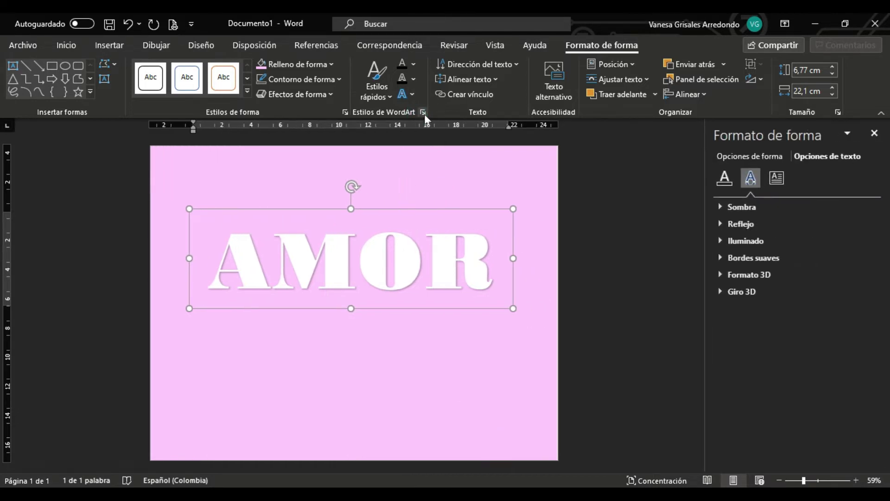
{"action": "left_click", "coordinate": [721, 292]}
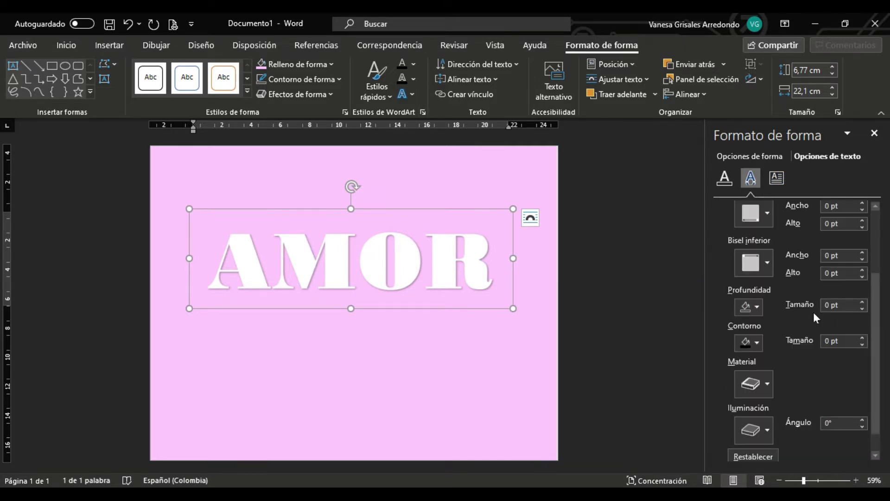
{"action": "left_click", "coordinate": [828, 305]}
{"action": "key", "text": "BackSpace"}
{"action": "type", "text": "300"}
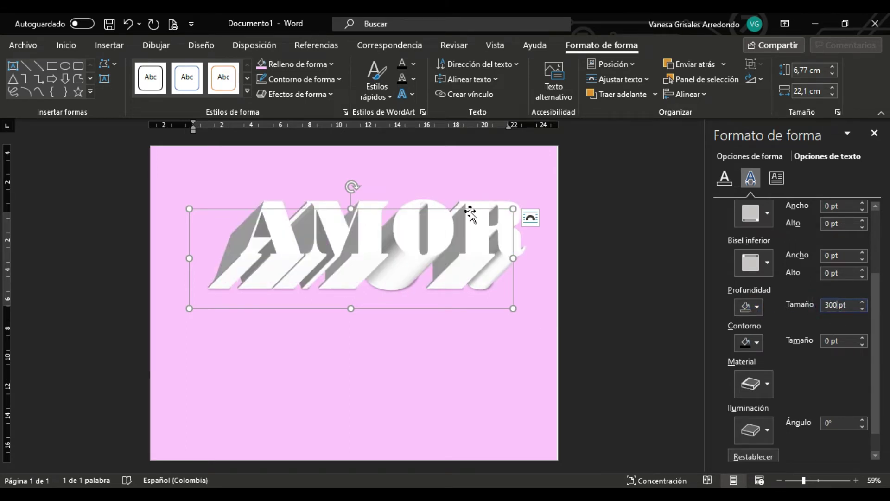
{"action": "left_click_drag", "start_coordinate": [433, 236], "coordinate": [437, 207]}
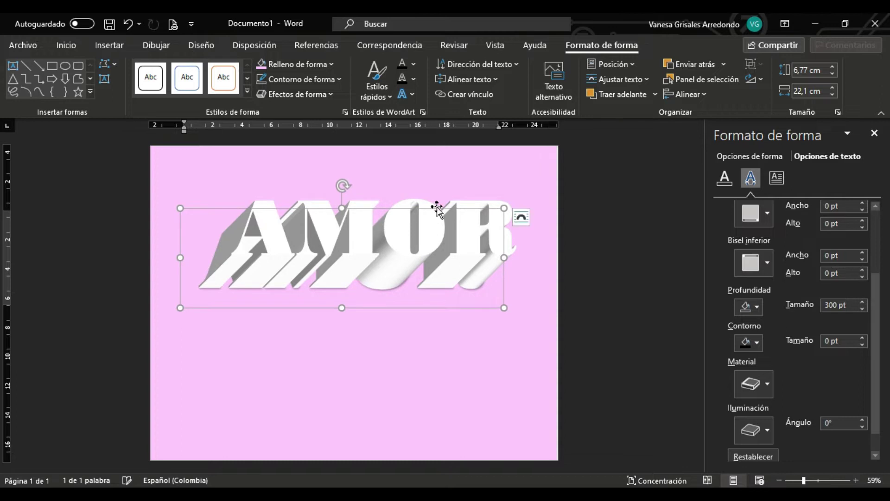
Colour the 3D depth of the letter A light yellow using the standard colour palette.
{"action": "left_click", "coordinate": [756, 307]}
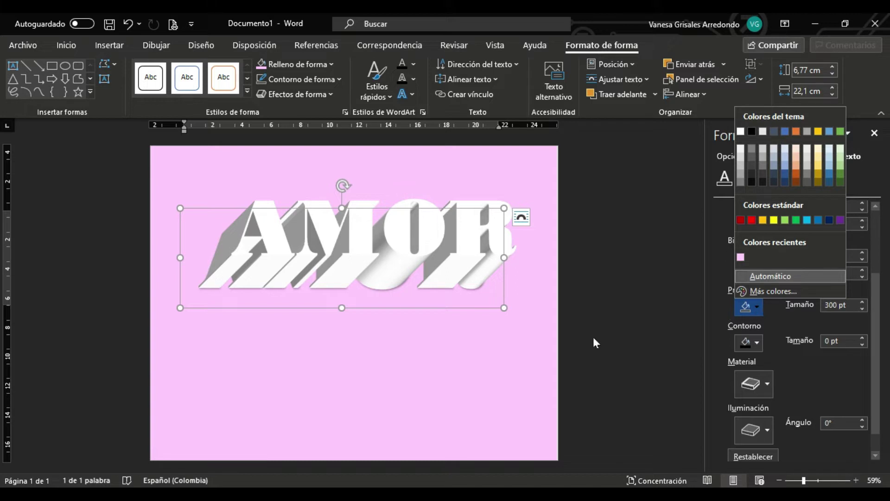
{"action": "left_click", "coordinate": [470, 380]}
{"action": "left_click", "coordinate": [332, 235]}
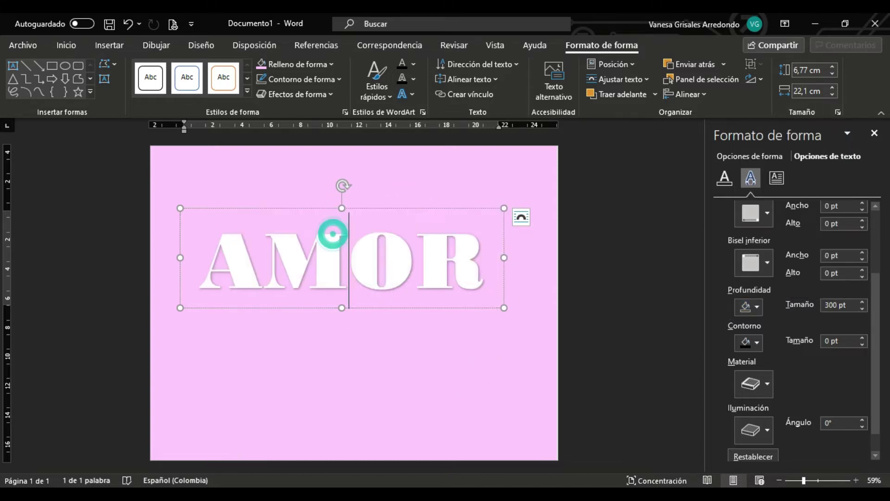
{"action": "left_click_drag", "start_coordinate": [259, 269], "coordinate": [219, 262]}
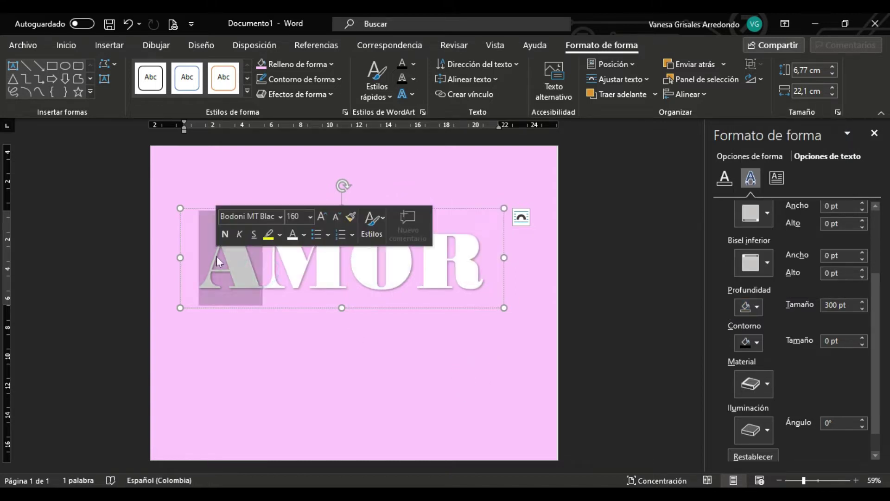
{"action": "left_click", "coordinate": [758, 306]}
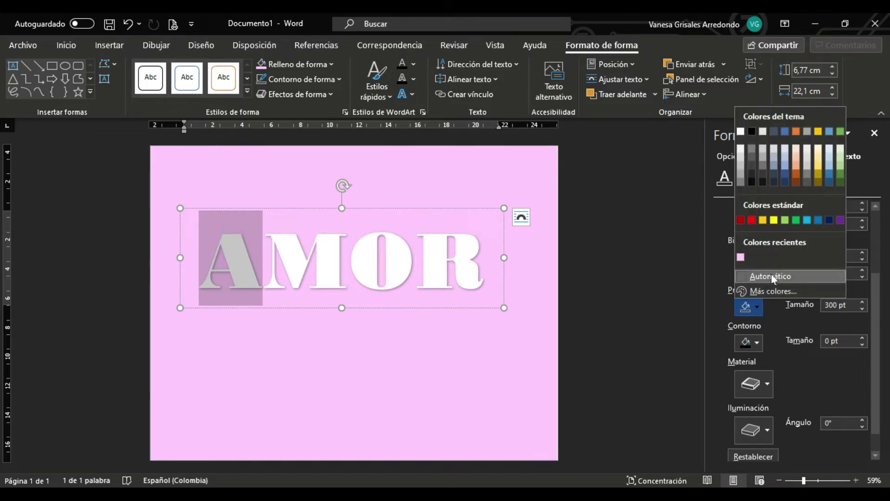
{"action": "left_click", "coordinate": [780, 290]}
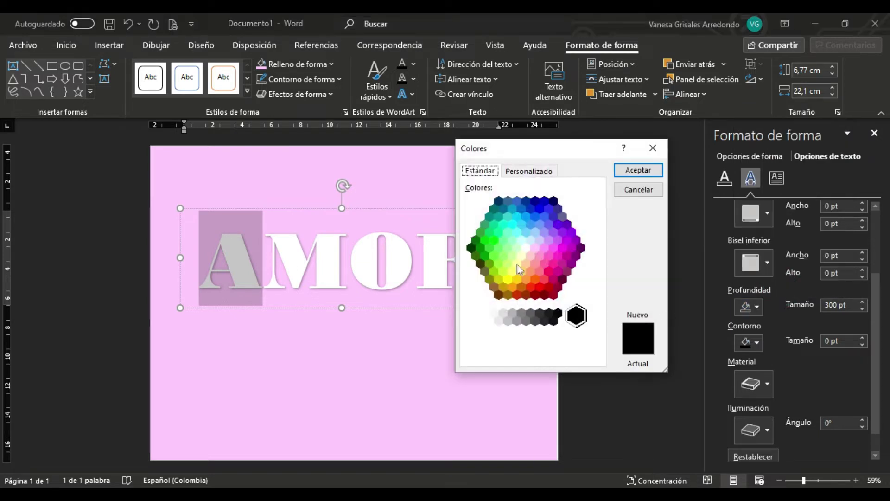
{"action": "left_click", "coordinate": [517, 263]}
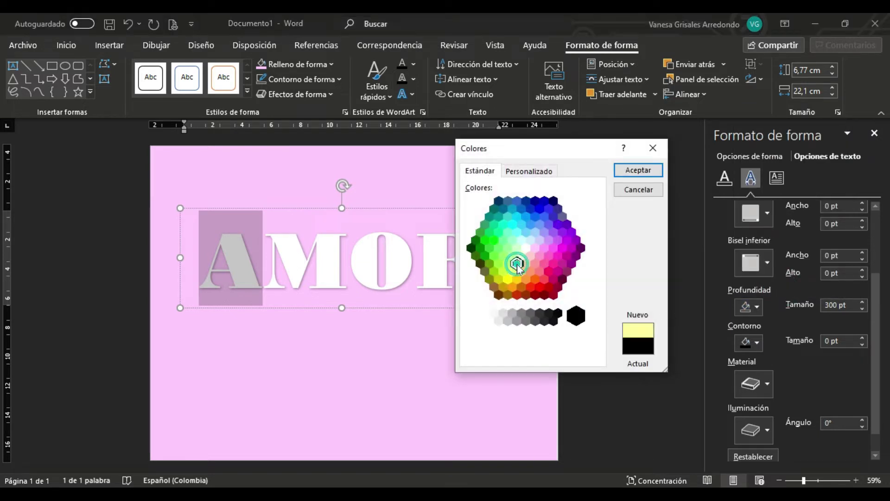
{"action": "left_click", "coordinate": [637, 172]}
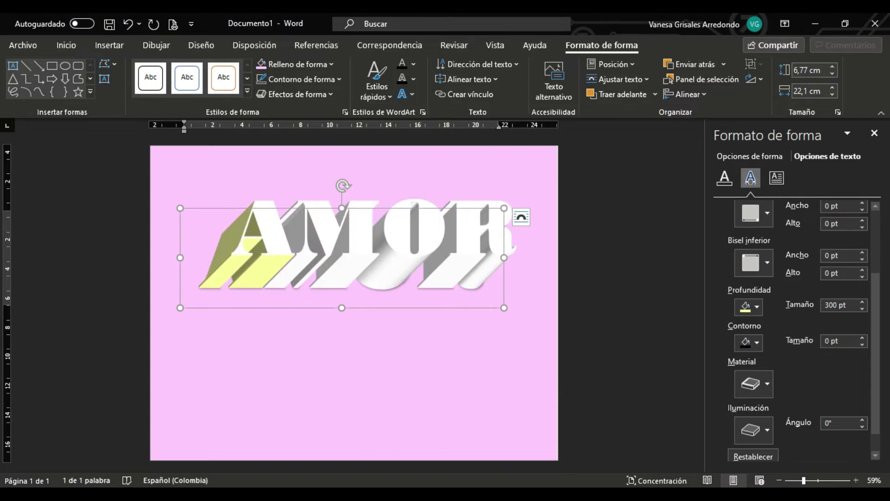
Colour the 3D depth of the letter M salmon pink using the standard colour palette.
{"action": "left_click", "coordinate": [350, 255]}
{"action": "left_click_drag", "start_coordinate": [350, 254], "coordinate": [264, 258]}
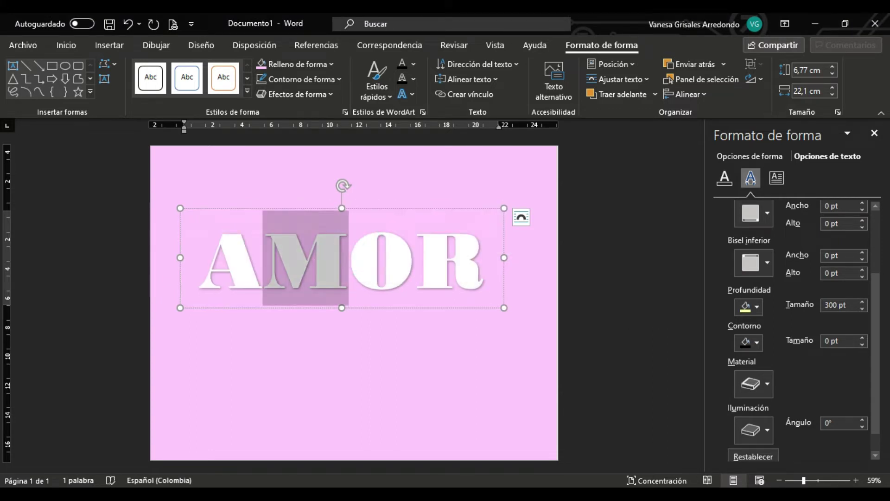
{"action": "left_click", "coordinate": [758, 308]}
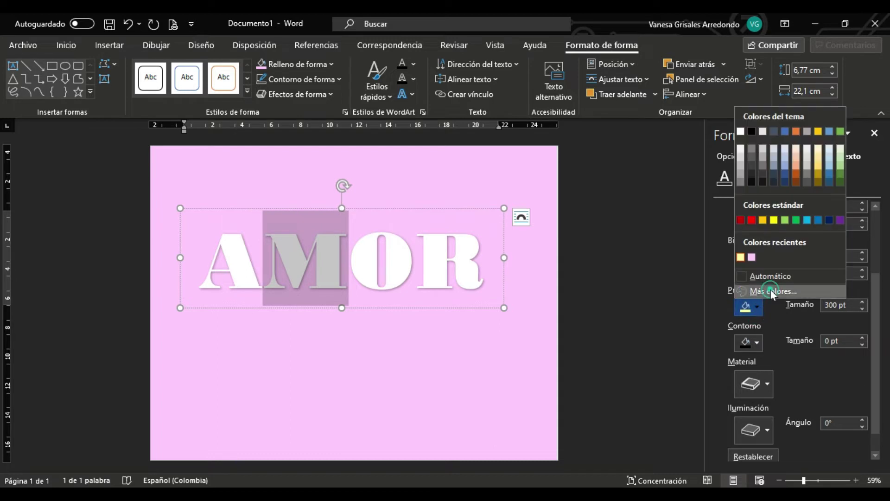
{"action": "left_click", "coordinate": [771, 290]}
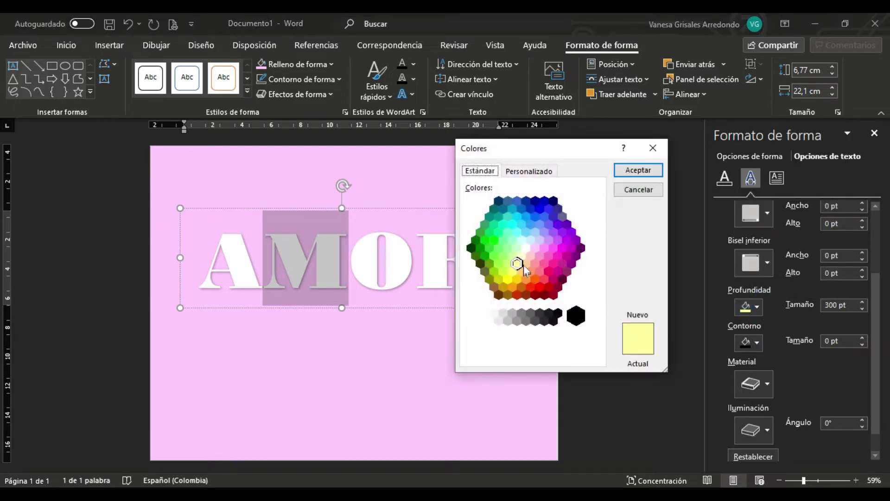
{"action": "left_click", "coordinate": [534, 264]}
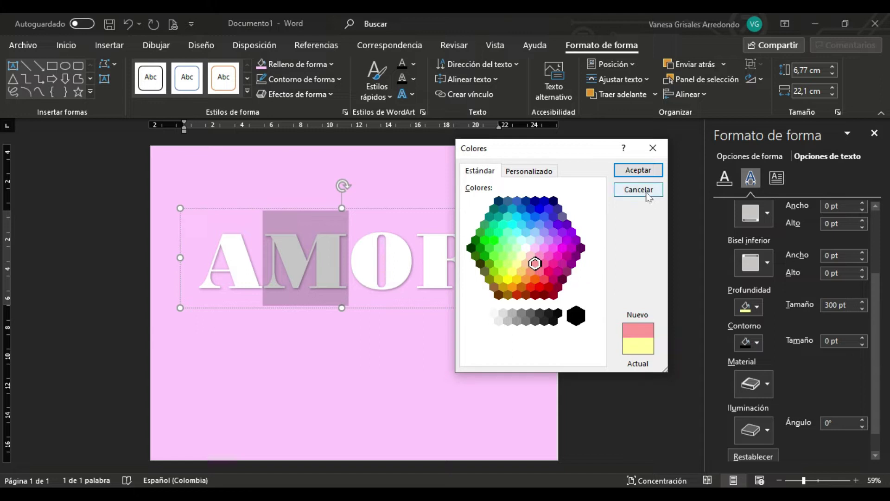
{"action": "left_click", "coordinate": [638, 171]}
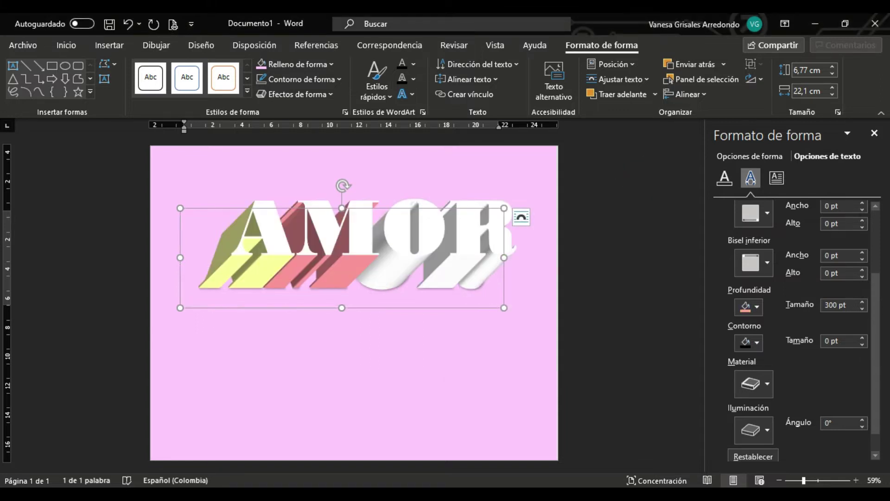
Colour the 3D depth of the letter O mint green using the standard colour palette.
{"action": "left_click", "coordinate": [399, 253]}
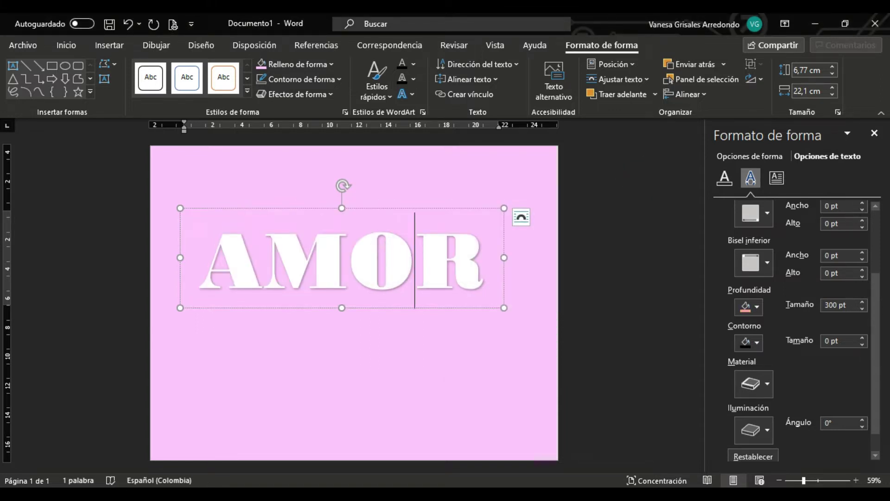
{"action": "left_click", "coordinate": [413, 265]}
{"action": "key", "text": "shift+Left"}
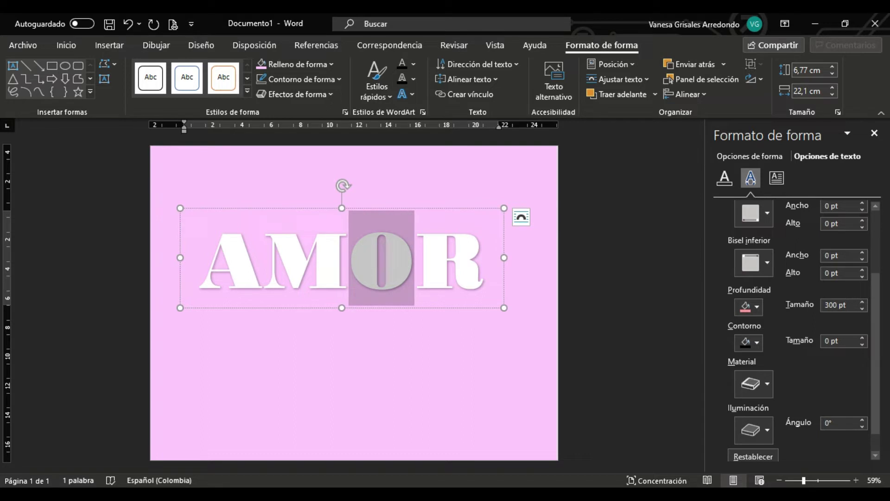
{"action": "left_click", "coordinate": [757, 307]}
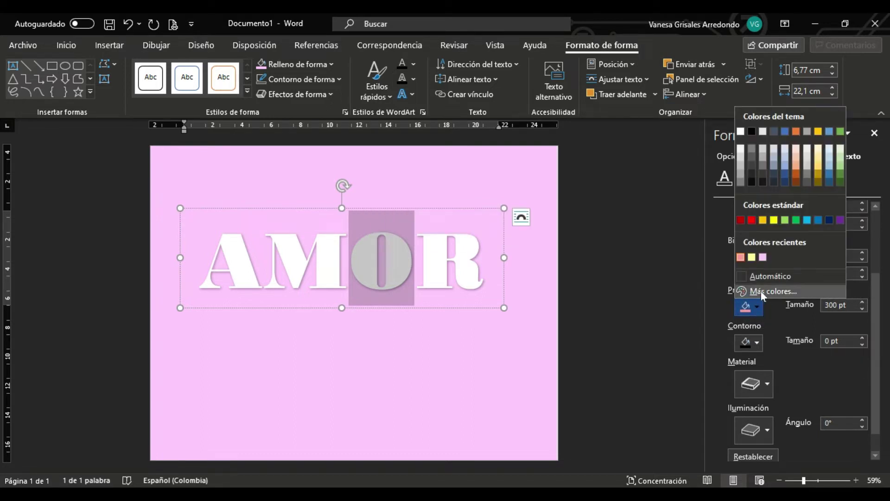
{"action": "left_click", "coordinate": [761, 291]}
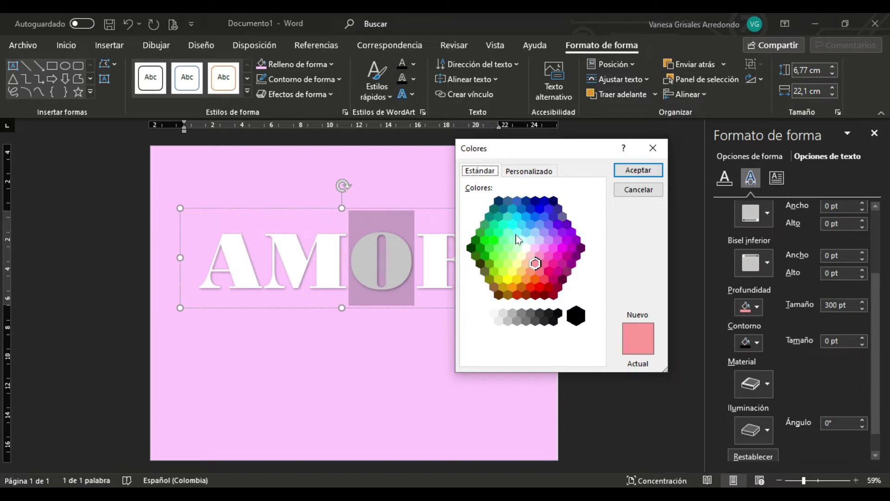
{"action": "left_click", "coordinate": [517, 234]}
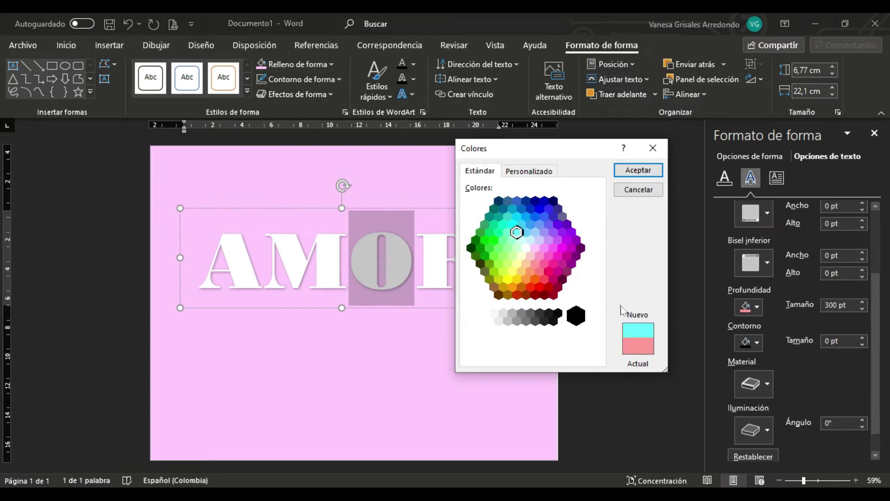
{"action": "left_click", "coordinate": [510, 240]}
{"action": "left_click", "coordinate": [638, 170]}
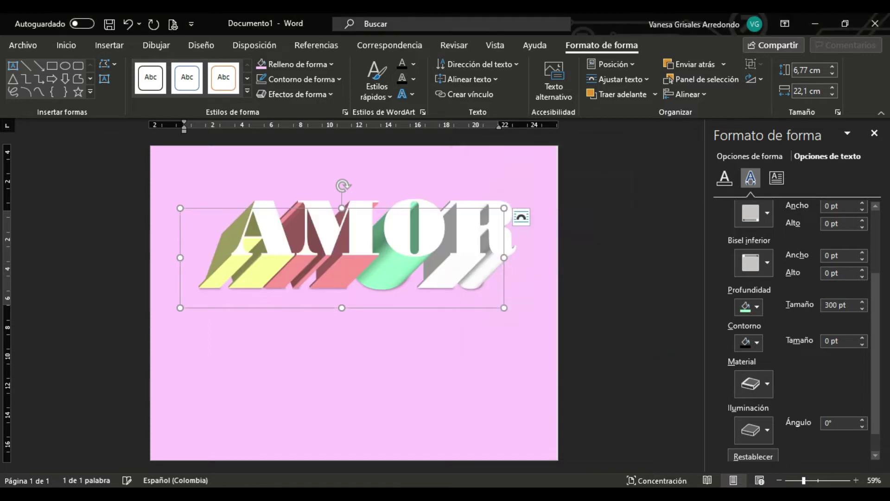
Try the recent light yellow as the 3D depth colour of the letter R.
{"action": "left_click", "coordinate": [481, 246]}
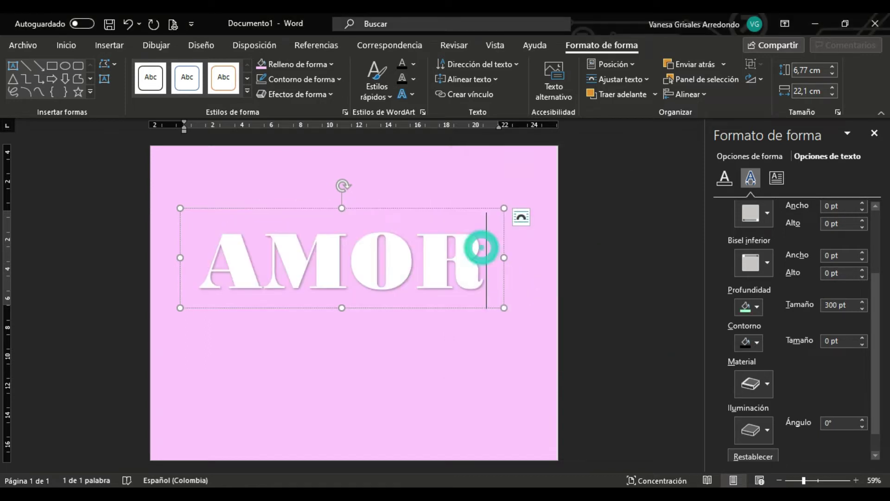
{"action": "left_click_drag", "start_coordinate": [482, 258], "coordinate": [416, 260]}
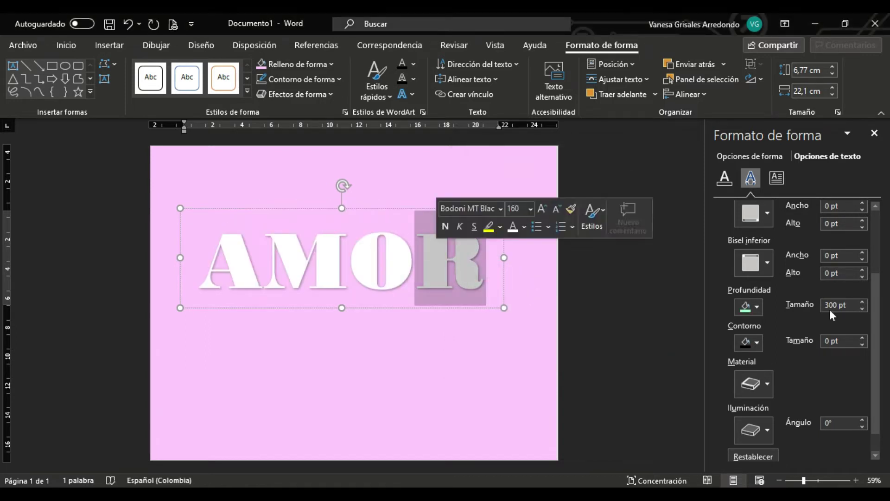
{"action": "left_click", "coordinate": [758, 309]}
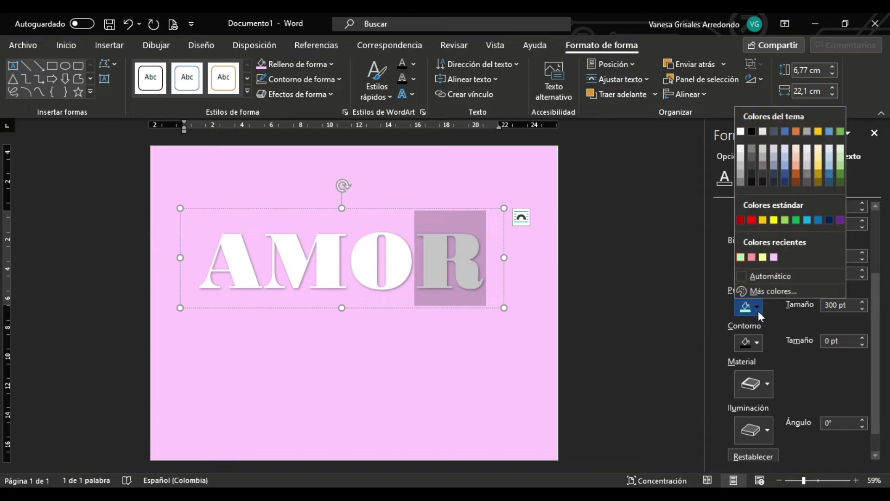
{"action": "left_click", "coordinate": [763, 257]}
Colour the 3D depth of the letter R purple using the standard colour palette.
{"action": "left_click_drag", "start_coordinate": [483, 258], "coordinate": [436, 252]}
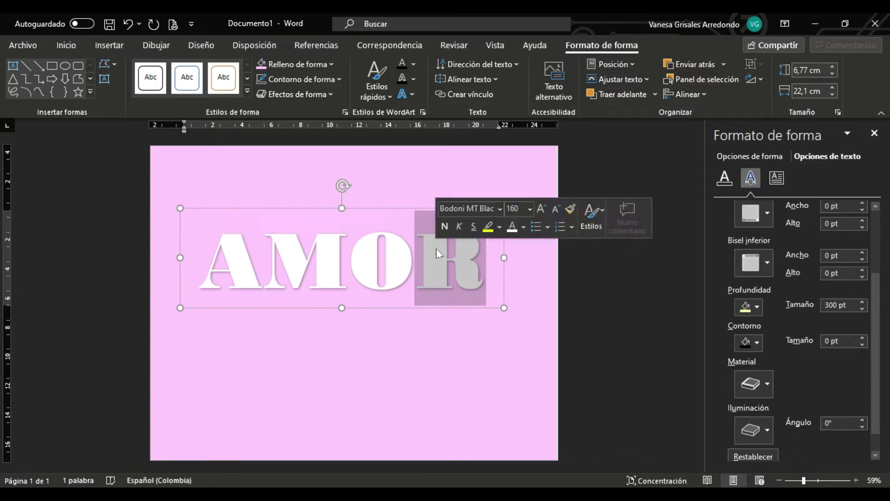
{"action": "left_click", "coordinate": [756, 306]}
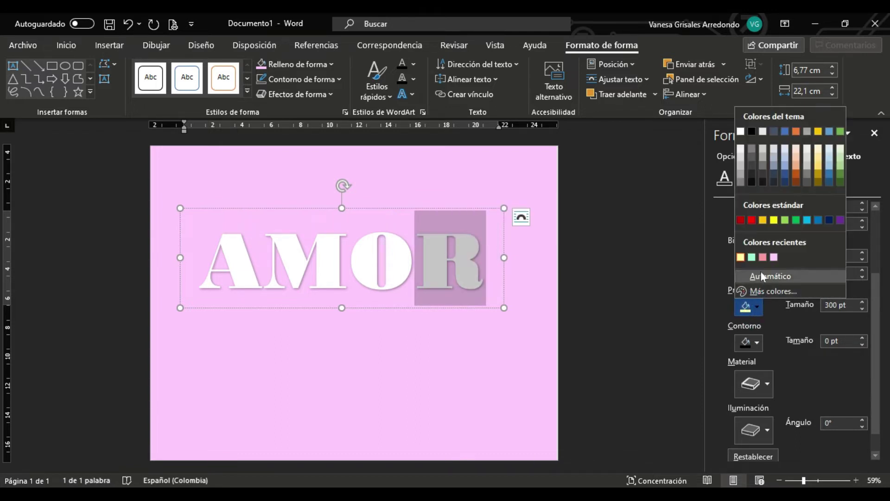
{"action": "left_click", "coordinate": [765, 291]}
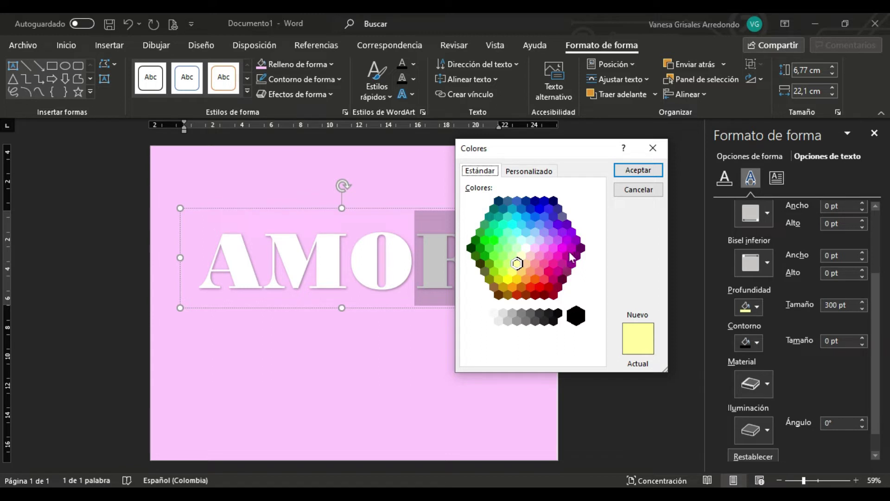
{"action": "left_click", "coordinate": [565, 244]}
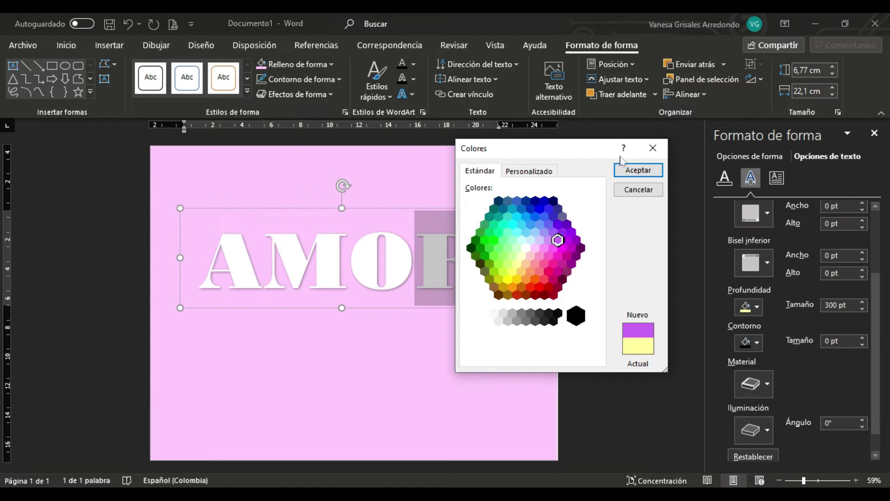
{"action": "left_click", "coordinate": [638, 170]}
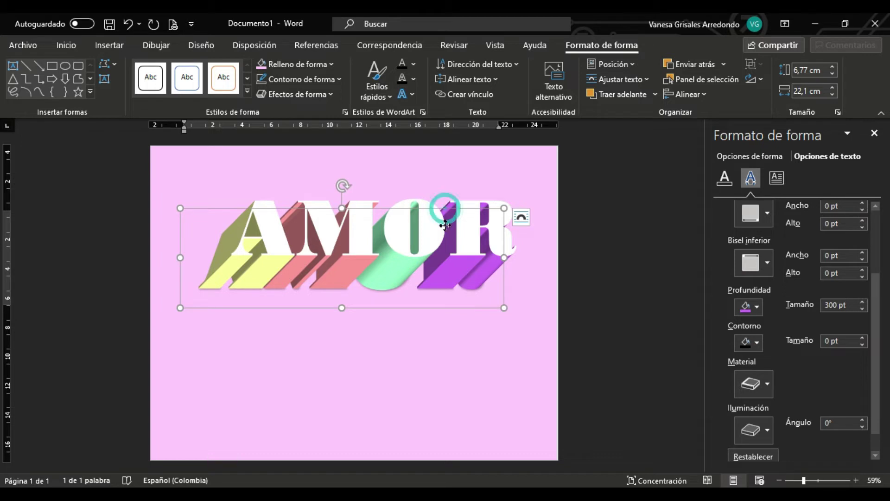
Move the AMOR box slightly down and place it roughly centred across the page.
{"action": "mouse_move", "coordinate": [446, 208]}
{"action": "left_mouse_down"}
{"action": "mouse_move", "coordinate": [433, 224]}
{"action": "mouse_move", "coordinate": [442, 217]}
{"action": "left_mouse_up"}
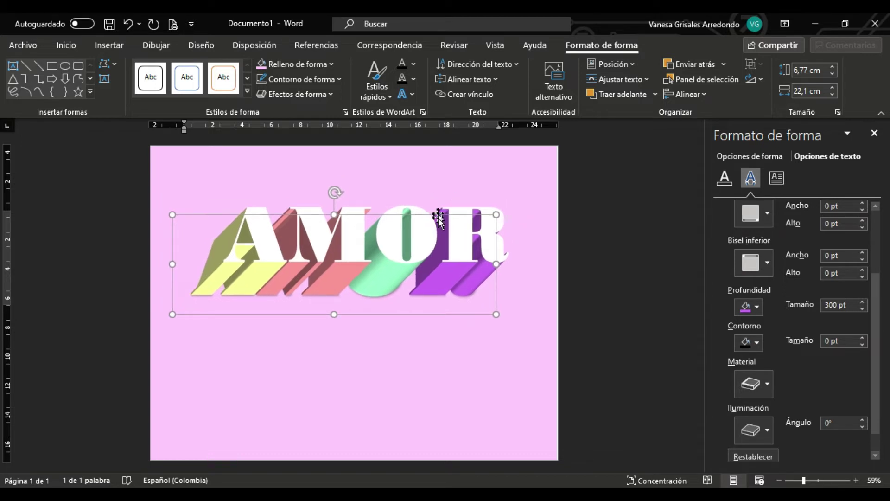
{"action": "left_click", "coordinate": [404, 338]}
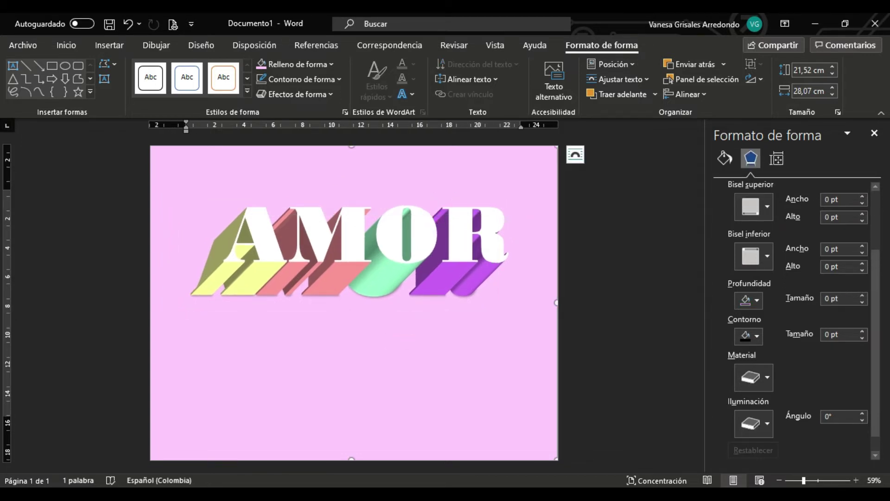
{"action": "left_click", "coordinate": [417, 236]}
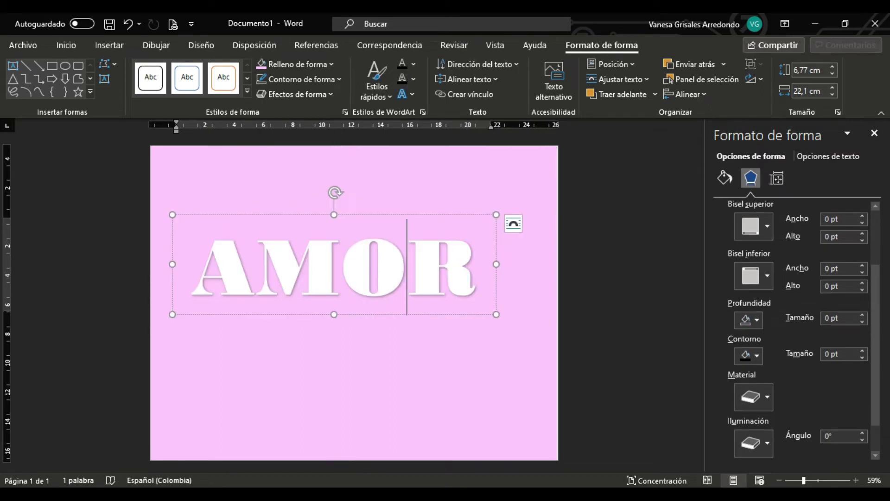
{"action": "left_click_drag", "start_coordinate": [424, 214], "coordinate": [430, 216]}
Duplicate the AMOR title and place the copy directly below the original.
{"action": "left_click", "coordinate": [350, 242]}
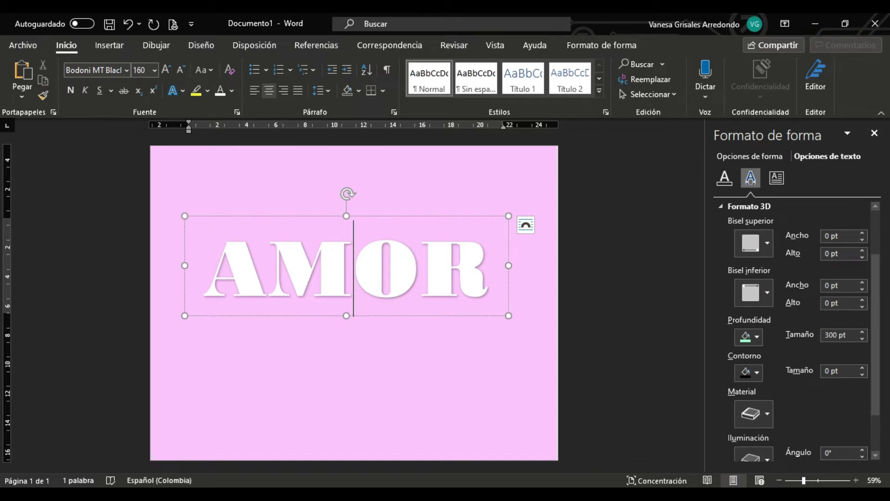
{"action": "left_click", "coordinate": [380, 313]}
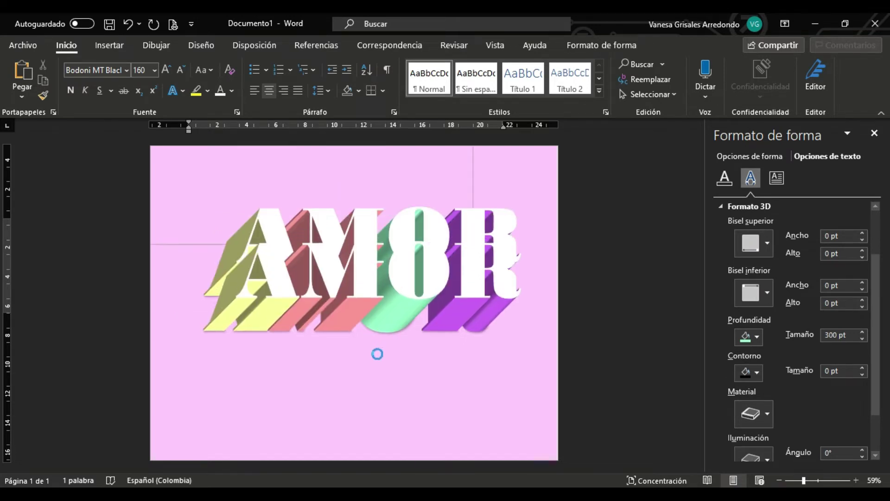
{"action": "left_click_drag", "start_coordinate": [377, 354], "coordinate": [367, 407]}
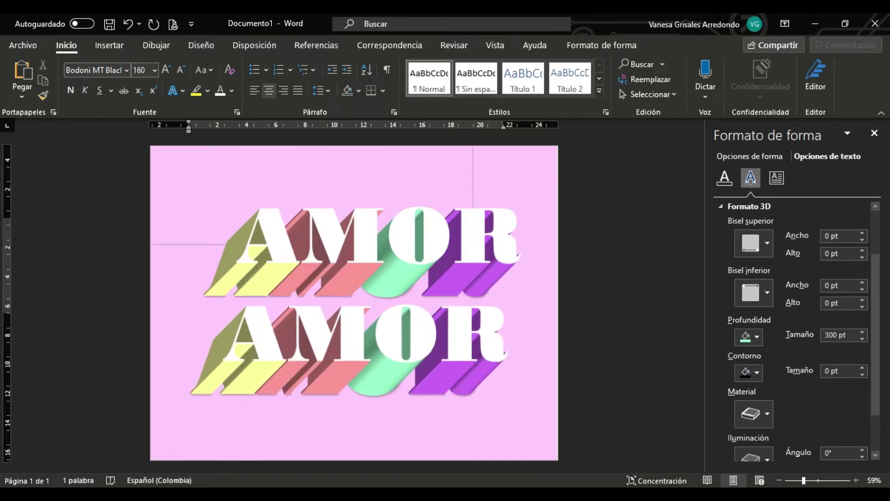
Change the text of the lower AMOR copy to MIO, keeping the existing M and O.
{"action": "left_click", "coordinate": [332, 363]}
{"action": "left_click", "coordinate": [512, 322]}
{"action": "left_click", "coordinate": [267, 332]}
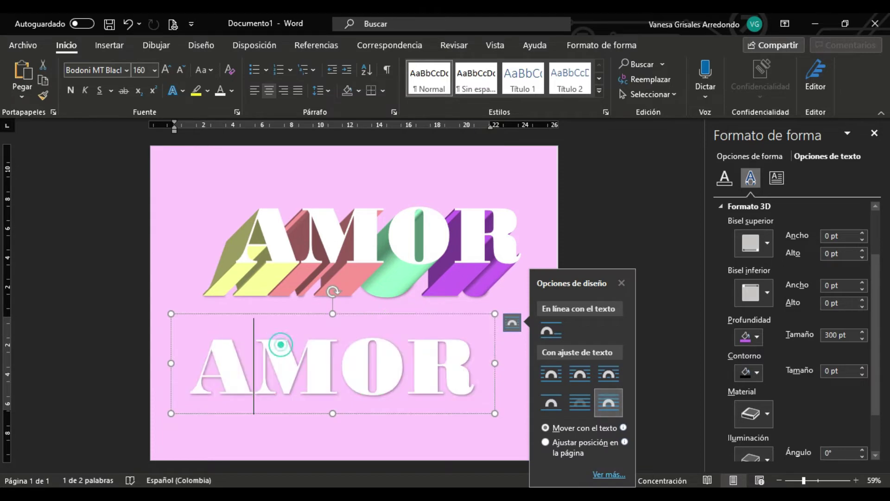
{"action": "key", "text": "BackSpace"}
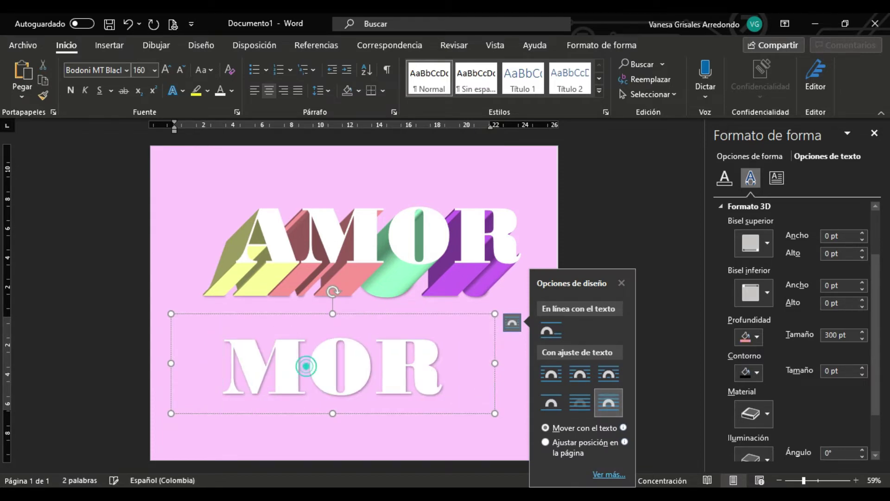
{"action": "type", "text": "I"}
{"action": "key", "text": "End"}
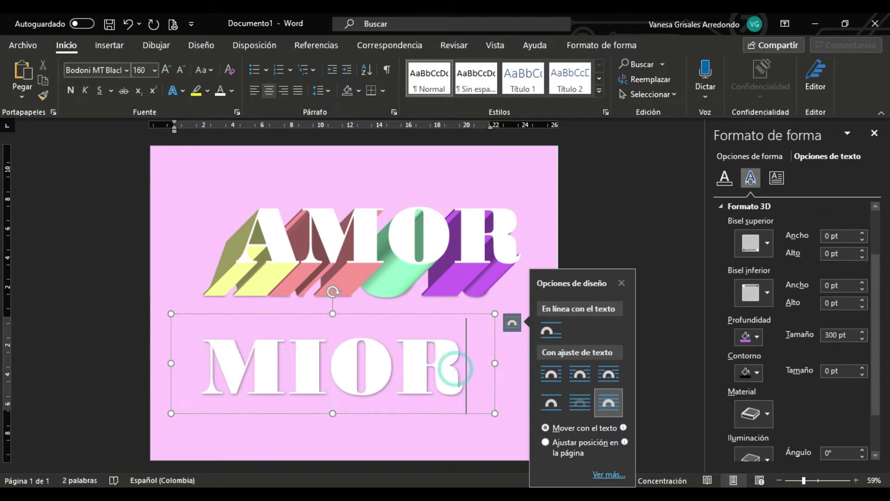
{"action": "key", "text": "BackSpace"}
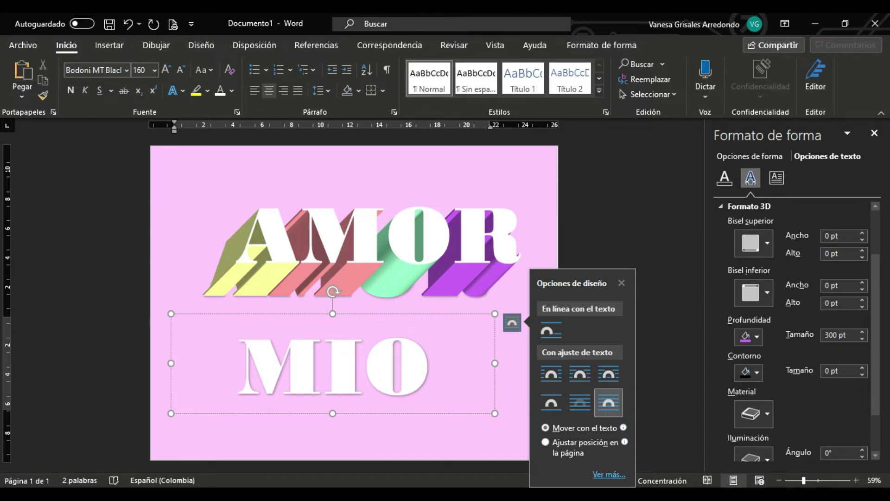
Reduce the font size of the whole word MIO to 140.
{"action": "key", "text": "ctrl+a"}
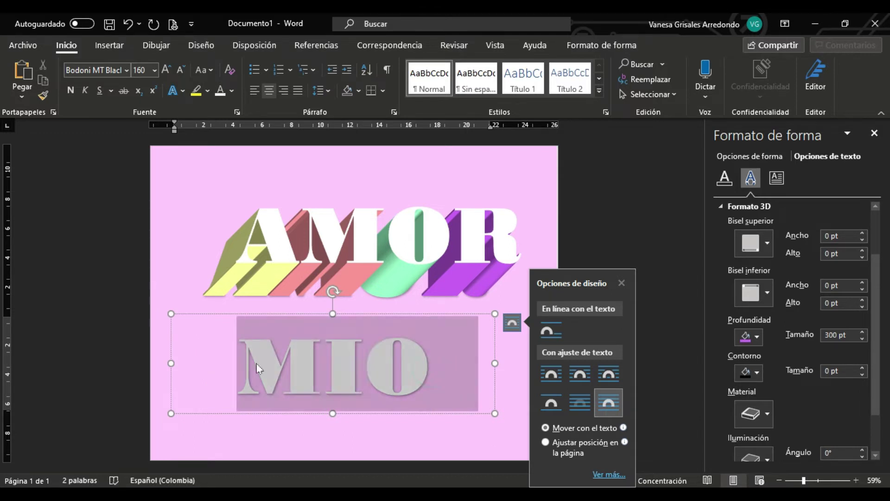
{"action": "left_click", "coordinate": [181, 69]}
{"action": "left_click", "coordinate": [181, 69]}
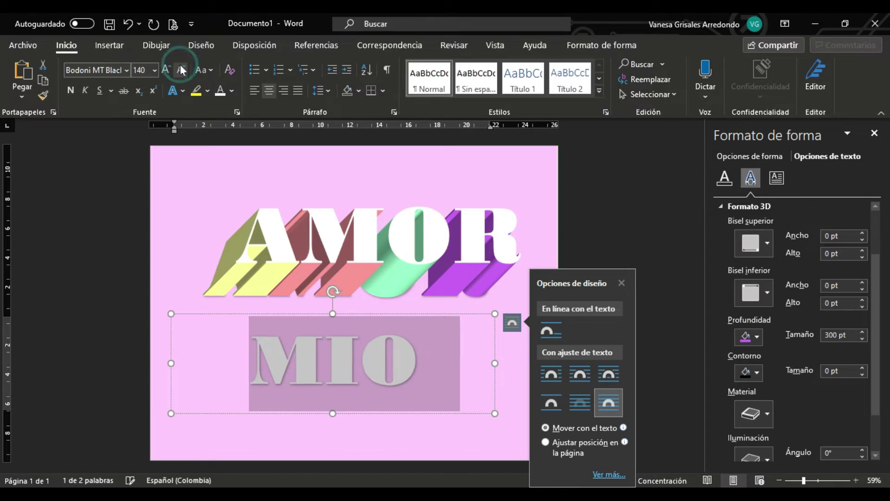
{"action": "left_click", "coordinate": [435, 372]}
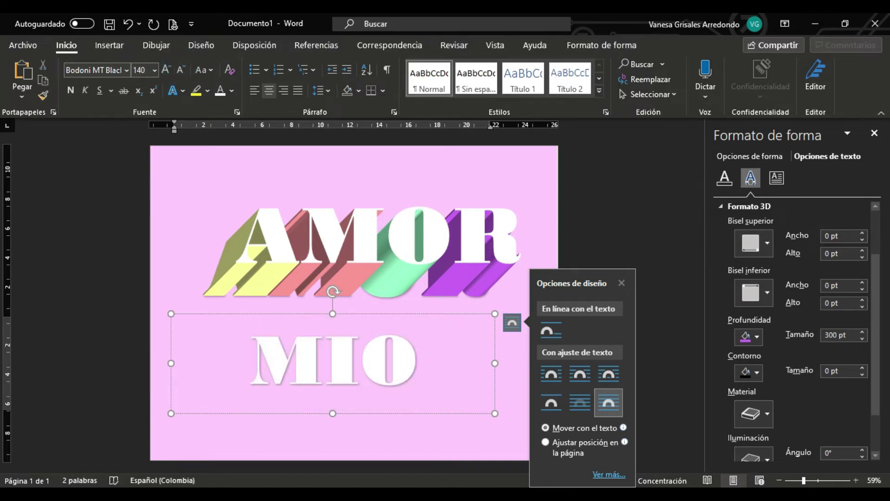
Colour the 3D depth of the letter M in MIO with the recent purple.
{"action": "left_click_drag", "start_coordinate": [324, 366], "coordinate": [251, 366]}
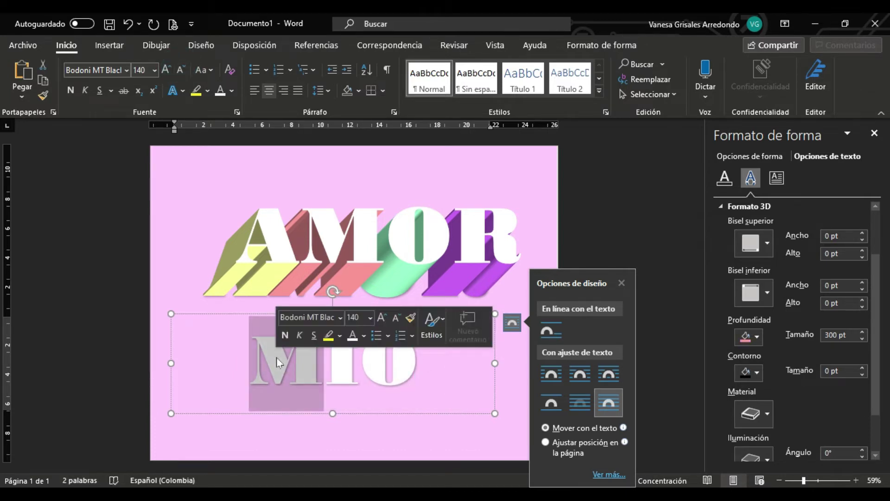
{"action": "left_click", "coordinate": [758, 338]}
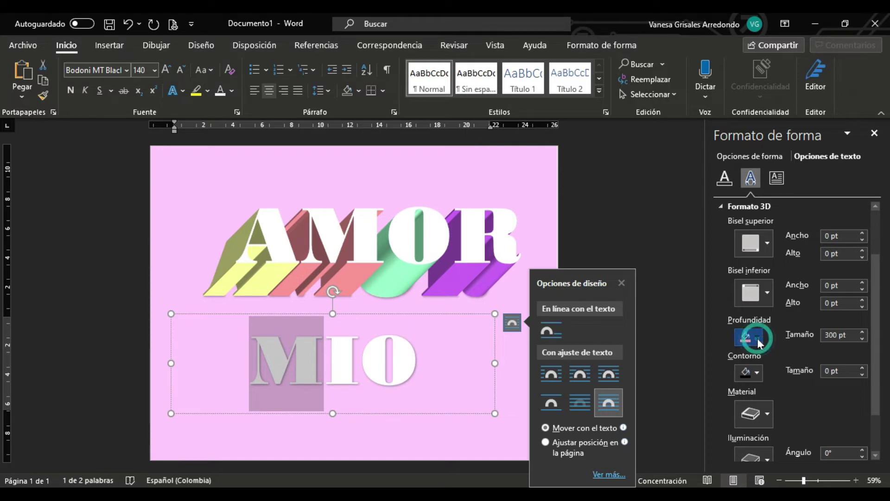
{"action": "left_click", "coordinate": [753, 291]}
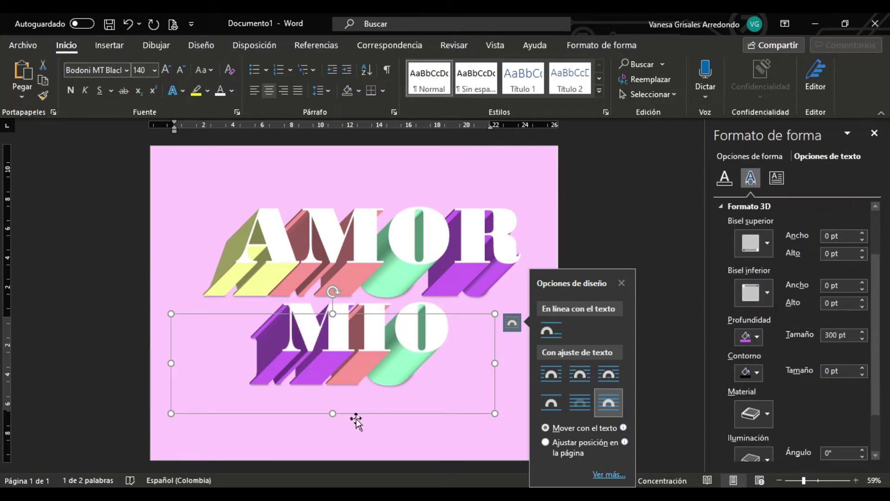
Colour the 3D depth of the letter I in MIO with the recent light yellow.
{"action": "left_click", "coordinate": [384, 327]}
{"action": "left_click_drag", "start_coordinate": [365, 360], "coordinate": [328, 360]}
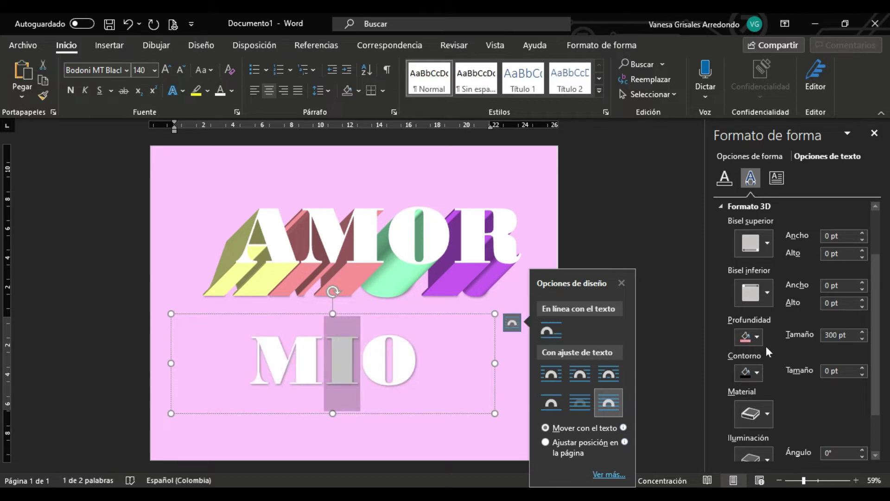
{"action": "left_click", "coordinate": [757, 338]}
{"action": "left_click", "coordinate": [762, 287]}
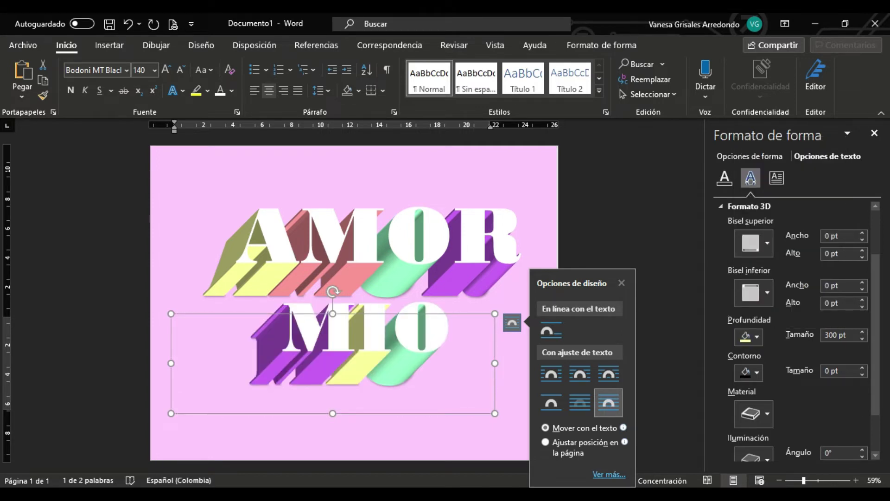
{"action": "left_click", "coordinate": [388, 344]}
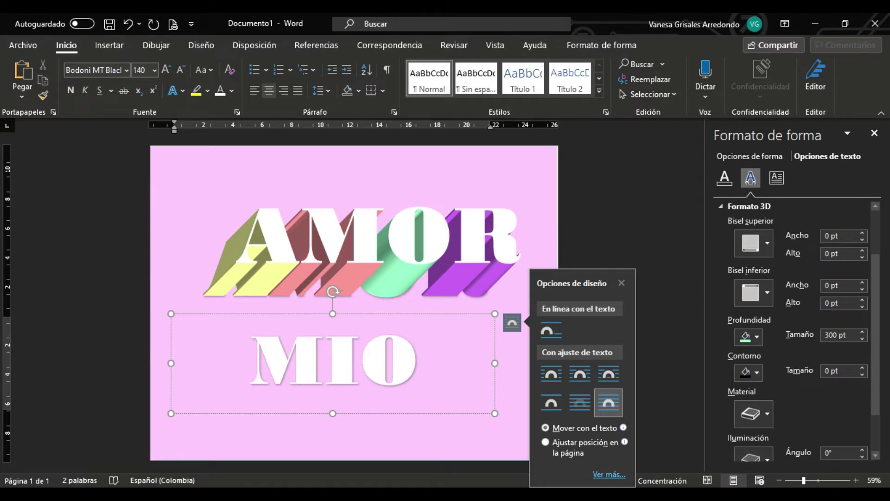
{"action": "left_click_drag", "start_coordinate": [361, 360], "coordinate": [326, 360]}
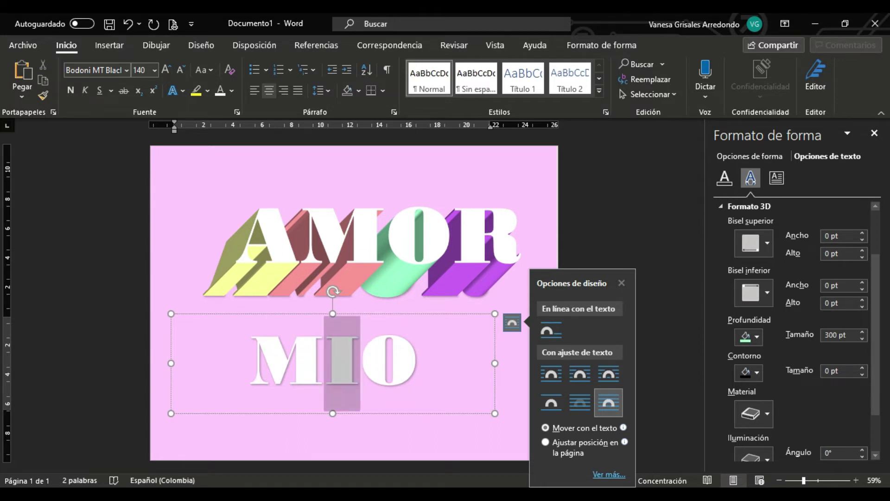
{"action": "left_click", "coordinate": [757, 336]}
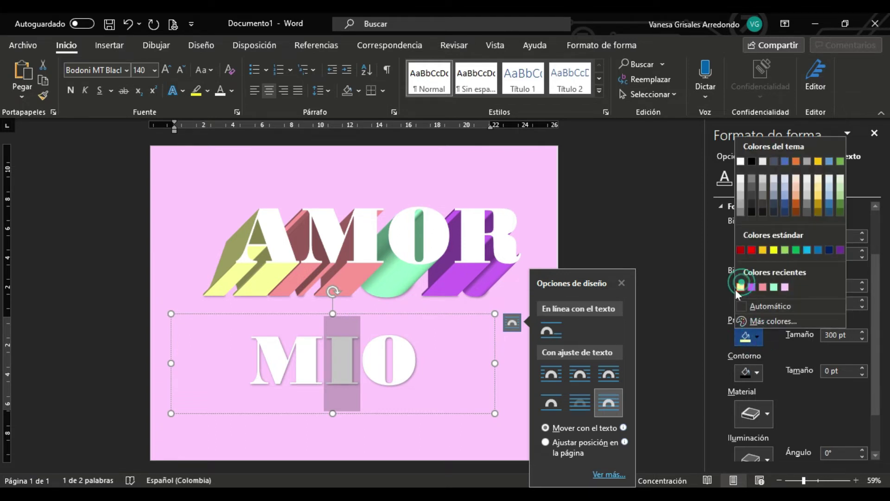
Colour the 3D depth of the letter O in MIO with the recent coral pink.
{"action": "left_click", "coordinate": [399, 351]}
{"action": "left_click", "coordinate": [423, 356]}
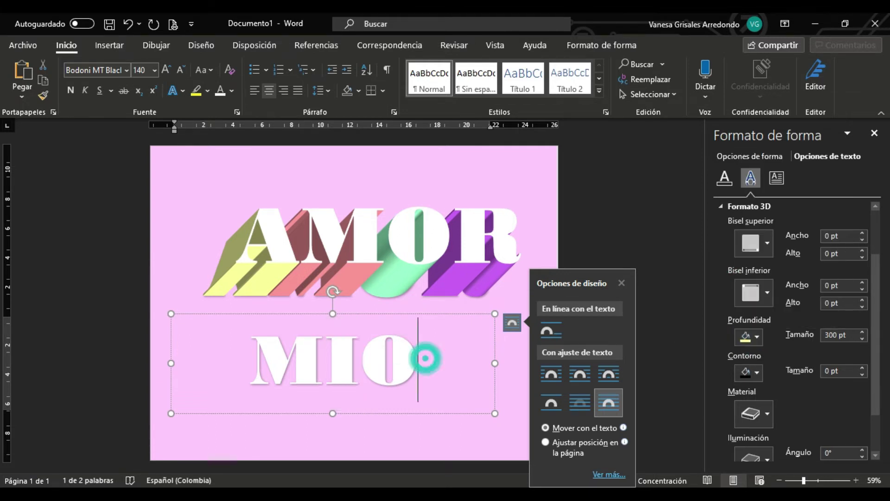
{"action": "left_click_drag", "start_coordinate": [431, 360], "coordinate": [364, 359]}
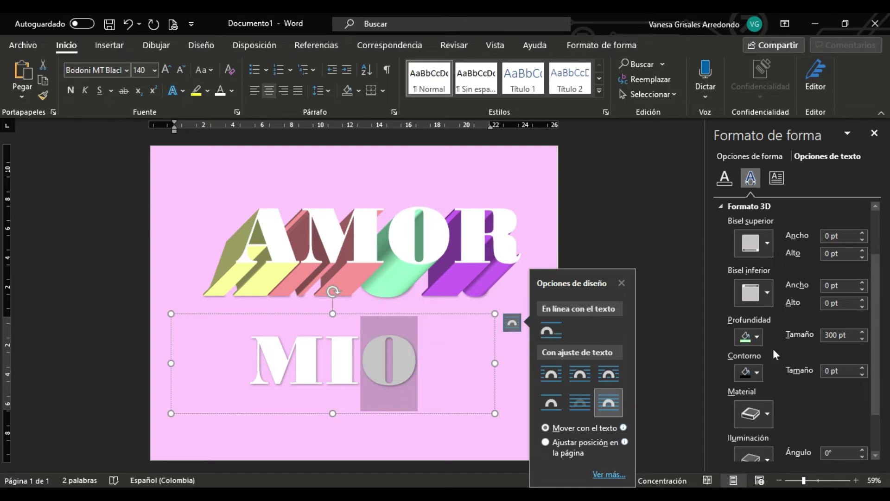
{"action": "left_click", "coordinate": [757, 338]}
{"action": "left_click", "coordinate": [762, 286]}
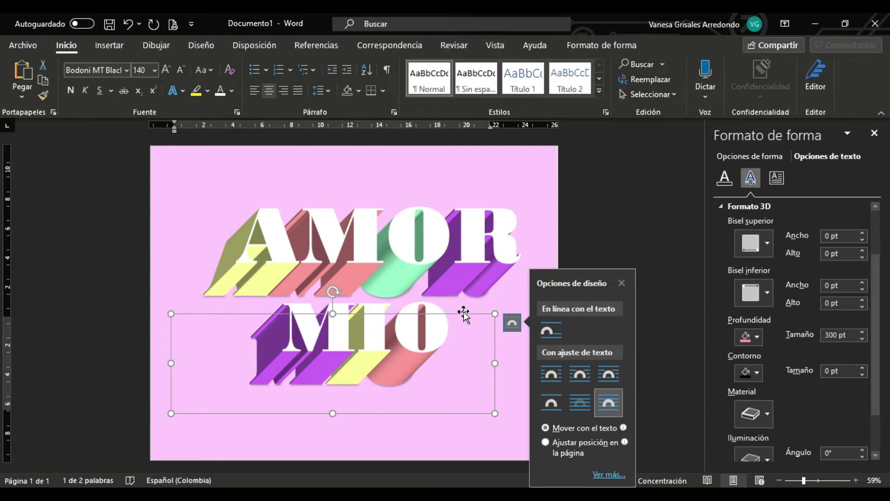
Move the MIO title up and left so it overlaps AMOR's depth, and reduce its font size to 120.
{"action": "left_click_drag", "start_coordinate": [463, 315], "coordinate": [426, 280]}
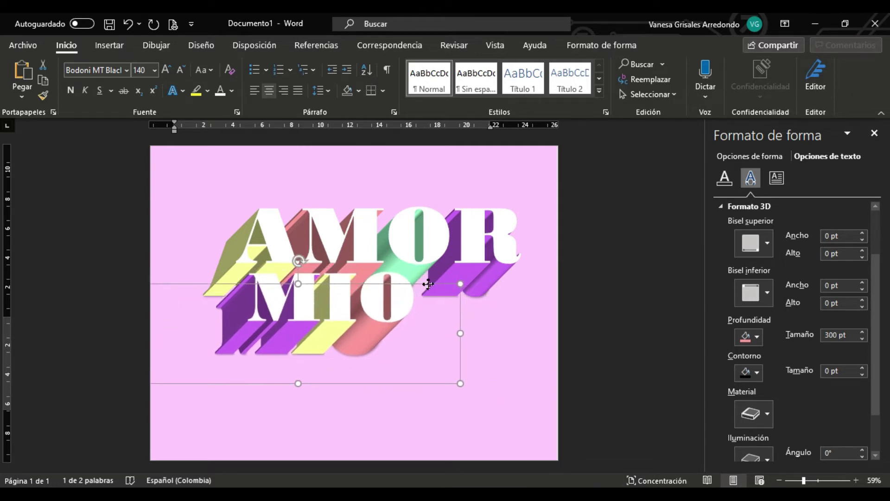
{"action": "left_click", "coordinate": [497, 348]}
{"action": "left_click", "coordinate": [388, 314]}
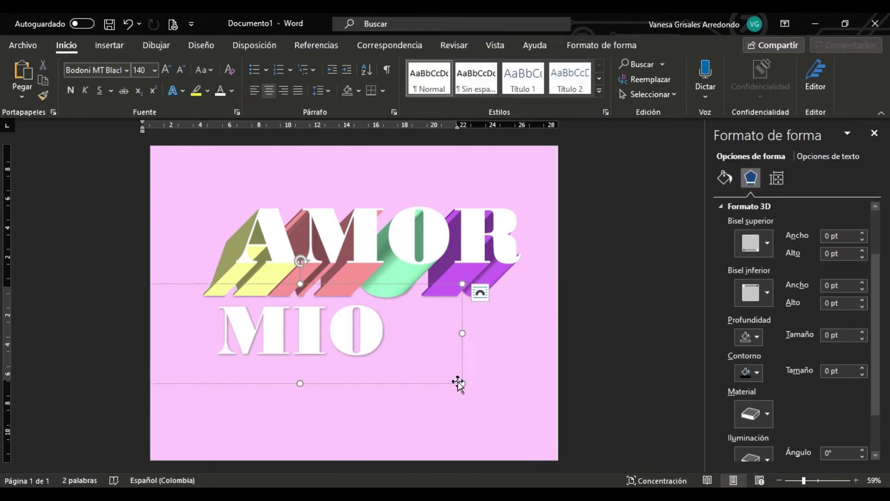
{"action": "left_click", "coordinate": [183, 69]}
{"action": "triple_click", "coordinate": [398, 328]}
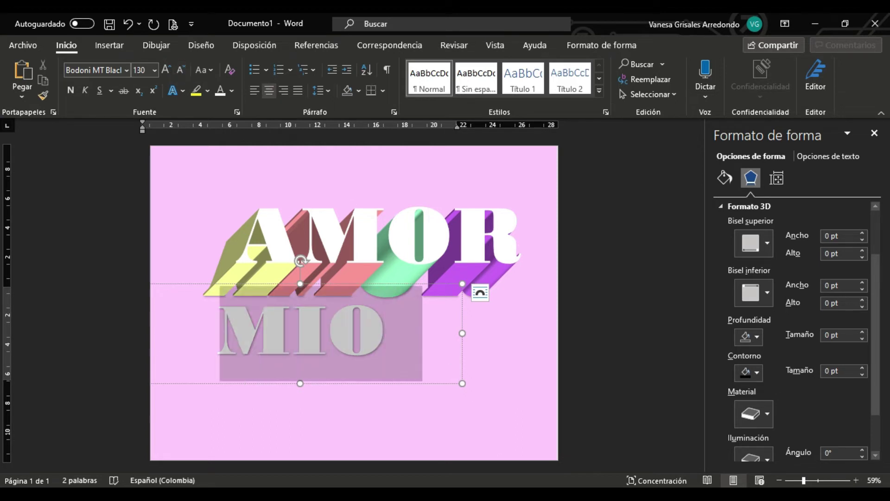
{"action": "left_click", "coordinate": [179, 70]}
{"action": "left_click", "coordinate": [179, 69]}
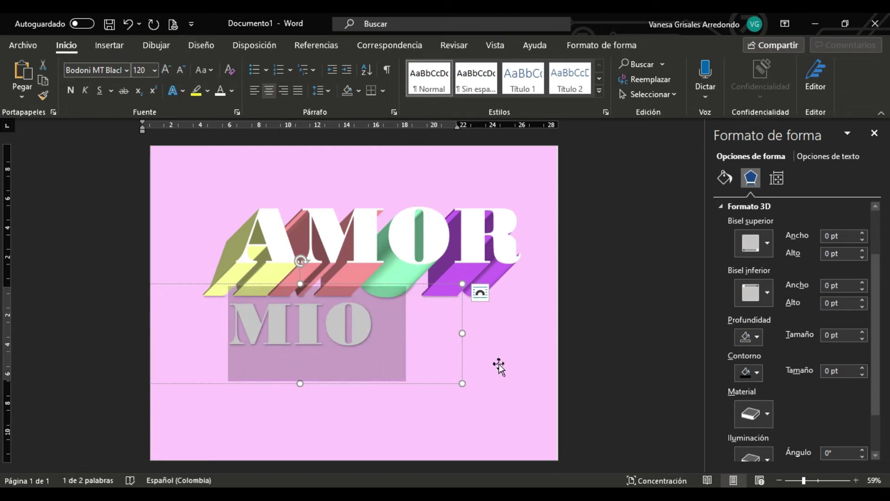
{"action": "left_click", "coordinate": [486, 356]}
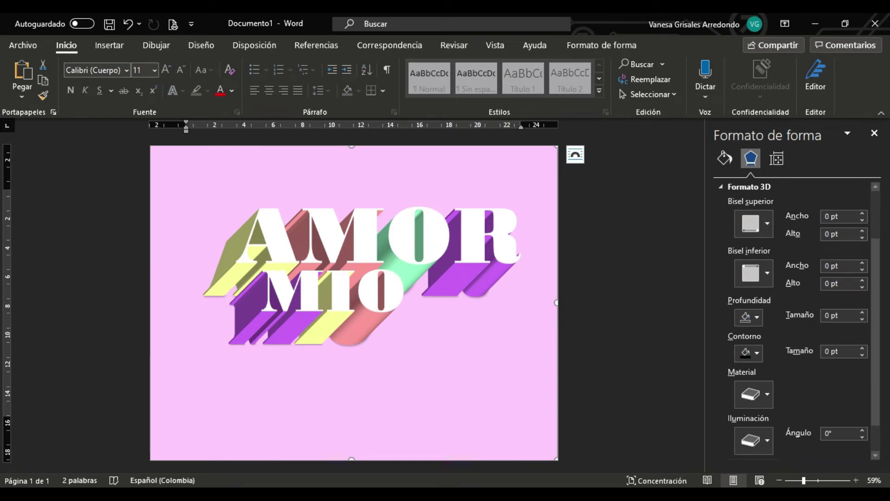
Shift the AMOR title slightly down and left, and lower MIO so it sits tucked beneath it.
{"action": "key", "text": "ctrl+z"}
{"action": "mouse_move", "coordinate": [428, 215]}
{"action": "left_mouse_down"}
{"action": "mouse_move", "coordinate": [402, 216]}
{"action": "mouse_move", "coordinate": [421, 226]}
{"action": "left_mouse_up"}
{"action": "left_click", "coordinate": [365, 298]}
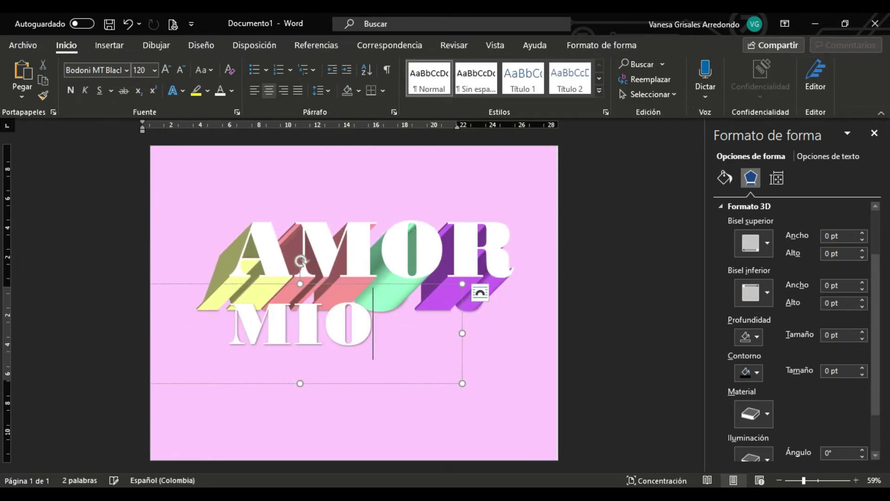
{"action": "left_click_drag", "start_coordinate": [381, 288], "coordinate": [361, 308]}
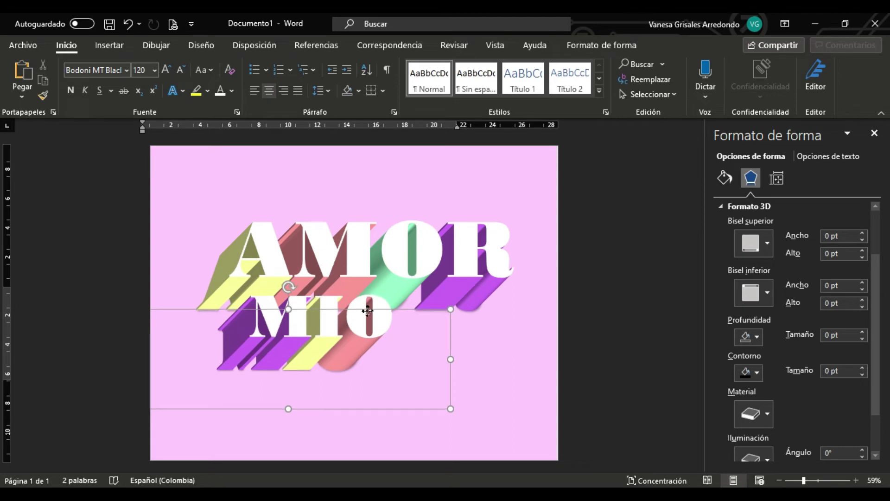
Close the shape formatting pane and leave both titles and the background deselected.
{"action": "left_click", "coordinate": [527, 376]}
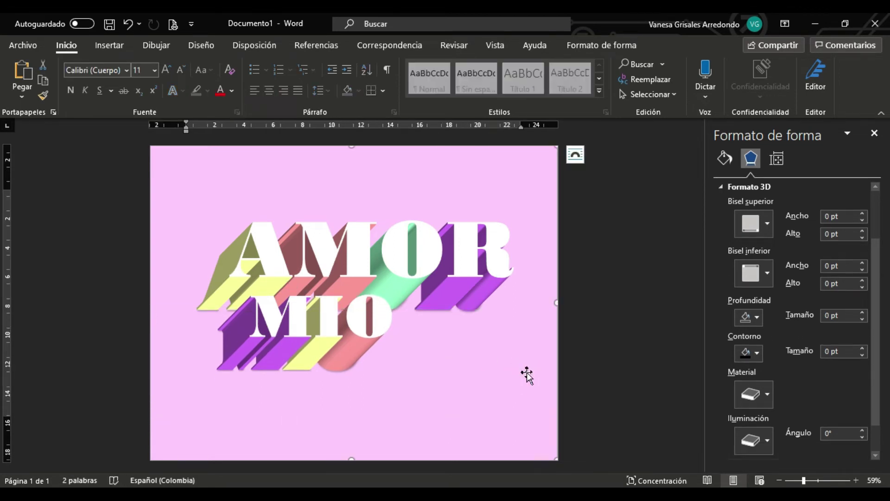
{"action": "left_click", "coordinate": [876, 133]}
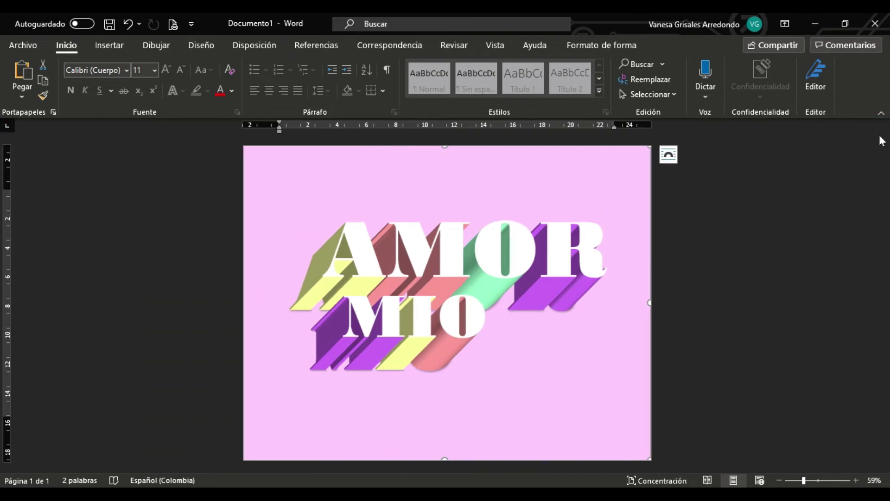
{"action": "left_click", "coordinate": [294, 332]}
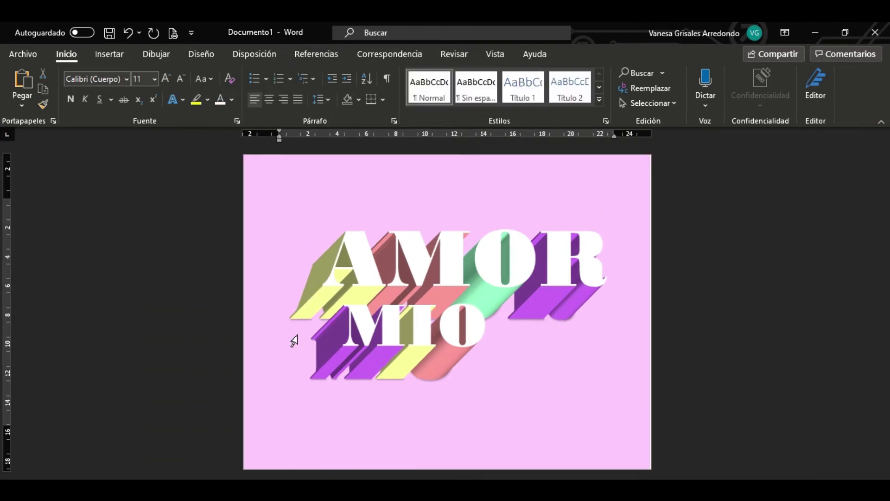
Draw a heart shape about 1.83 cm high and 1.92 cm wide above the A of AMOR, near the page's upper-left corner.
{"action": "left_click", "coordinate": [116, 55]}
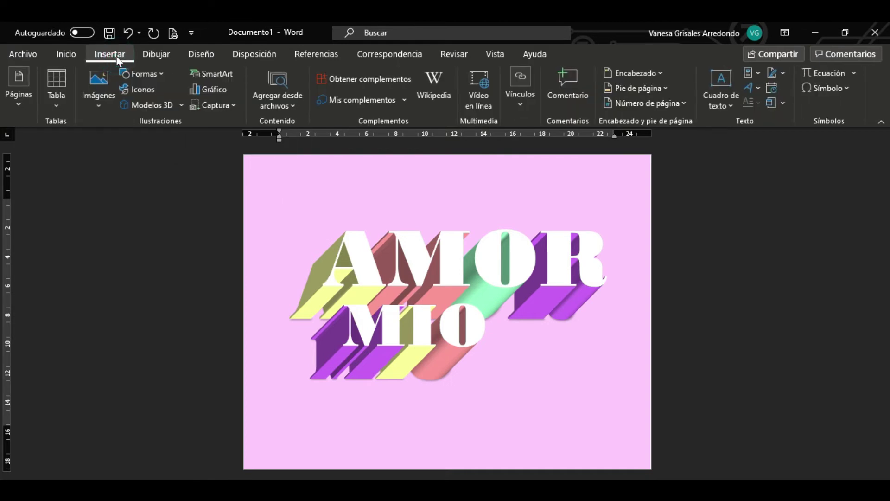
{"action": "left_click", "coordinate": [150, 75]}
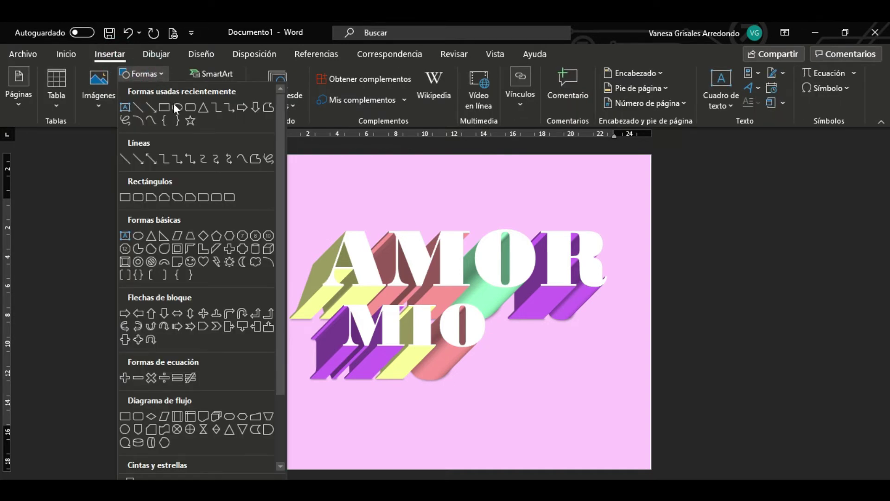
{"action": "left_click", "coordinate": [202, 262]}
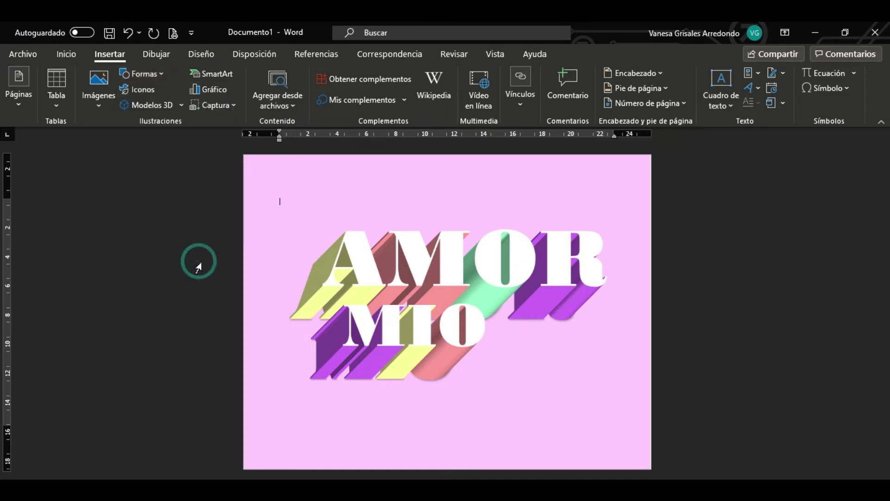
{"action": "left_click_drag", "start_coordinate": [284, 190], "coordinate": [315, 217]}
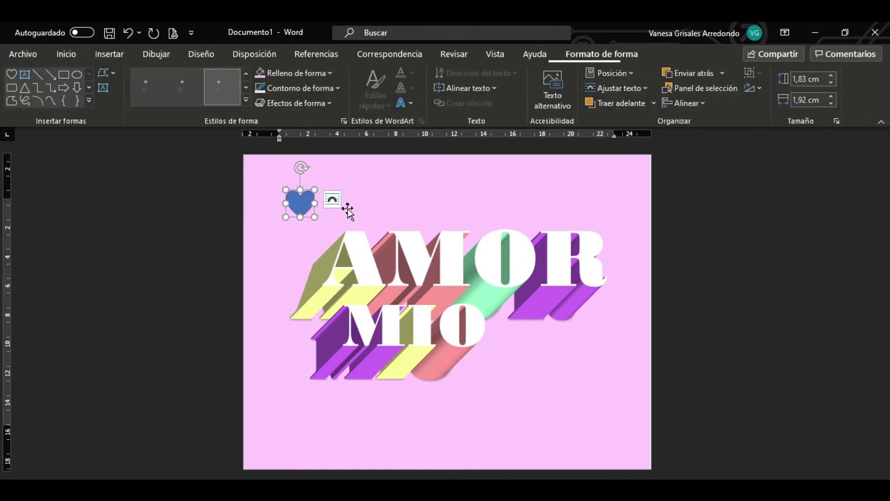
Remove the fill from the heart above AMOR's A and give it a white outline.
{"action": "left_click", "coordinate": [332, 73]}
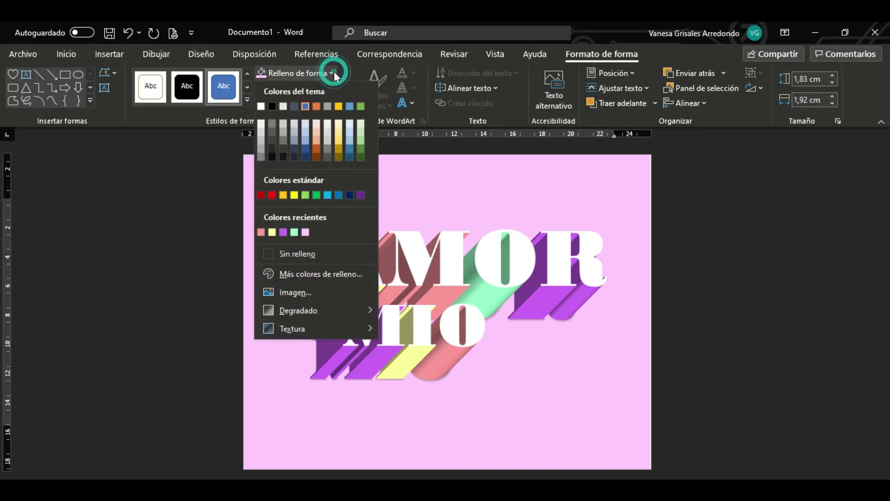
{"action": "left_click", "coordinate": [299, 254]}
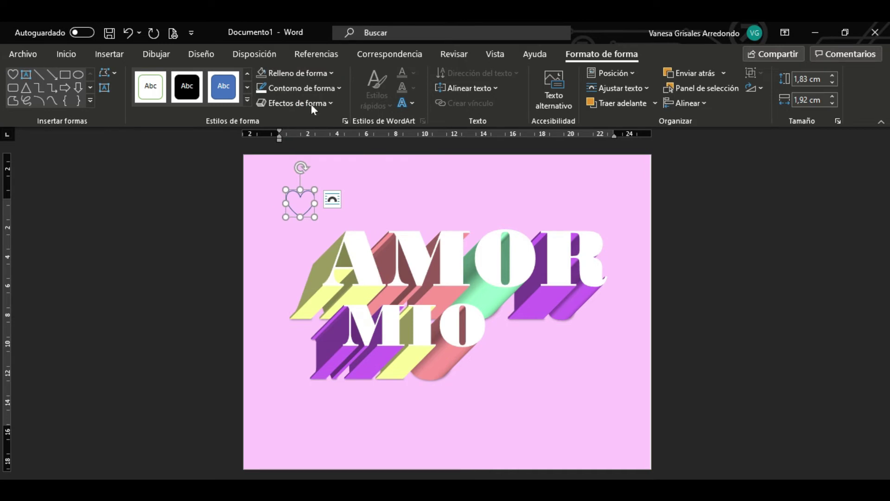
{"action": "left_click", "coordinate": [339, 87]}
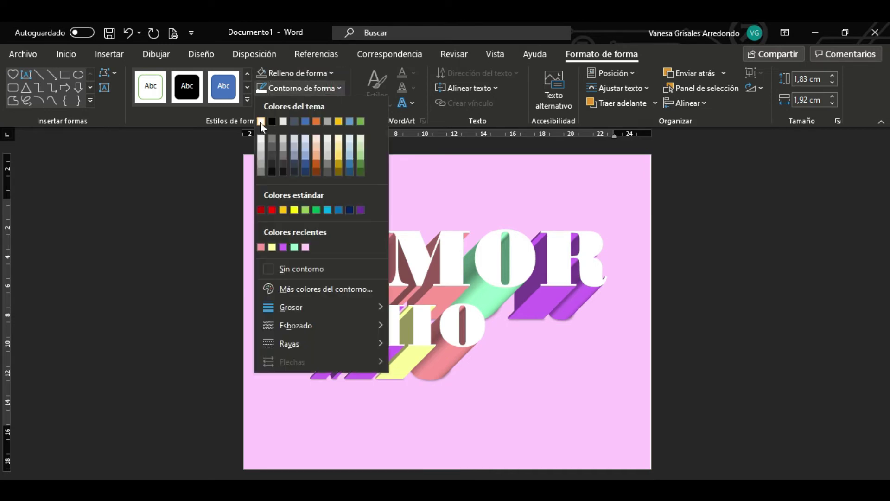
{"action": "left_click", "coordinate": [261, 122]}
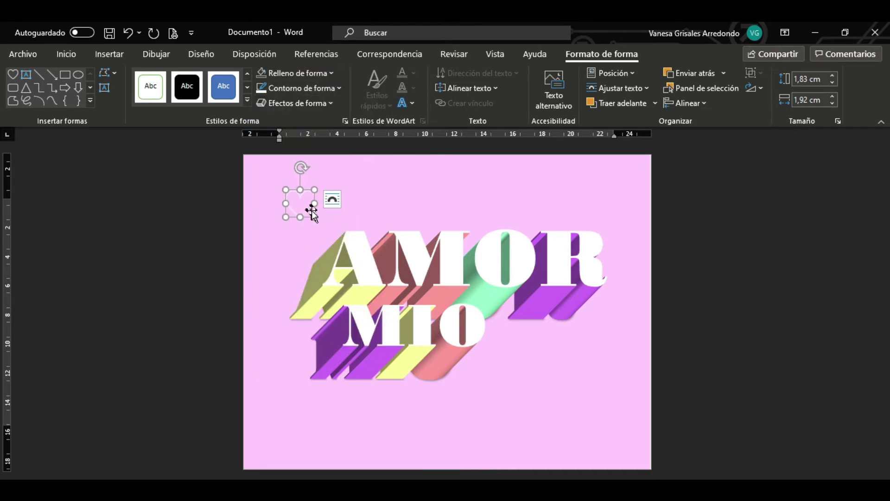
Enlarge the outlined heart to about 3.34 cm high and 3.6 cm wide, keeping it above AMOR's A.
{"action": "left_click_drag", "start_coordinate": [314, 217], "coordinate": [329, 240]}
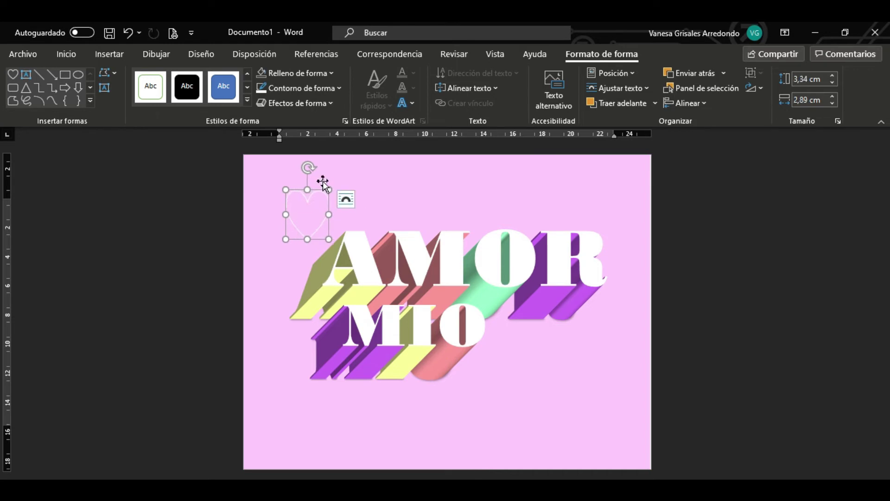
{"action": "left_click_drag", "start_coordinate": [328, 189], "coordinate": [339, 190]}
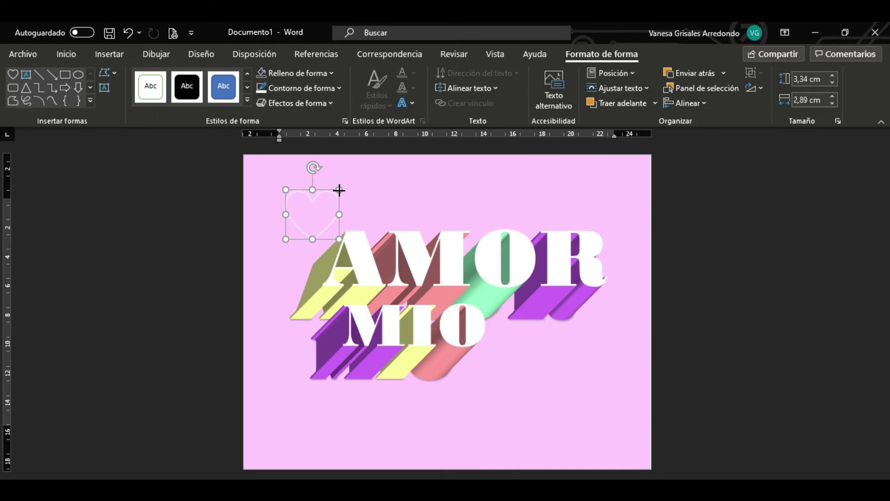
{"action": "left_click", "coordinate": [378, 205]}
{"action": "left_click_drag", "start_coordinate": [327, 221], "coordinate": [333, 228]}
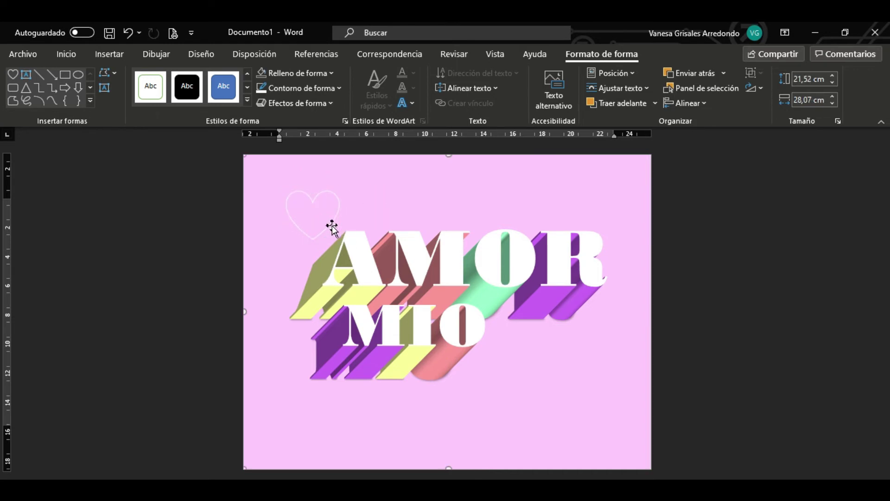
{"action": "left_click", "coordinate": [333, 218]}
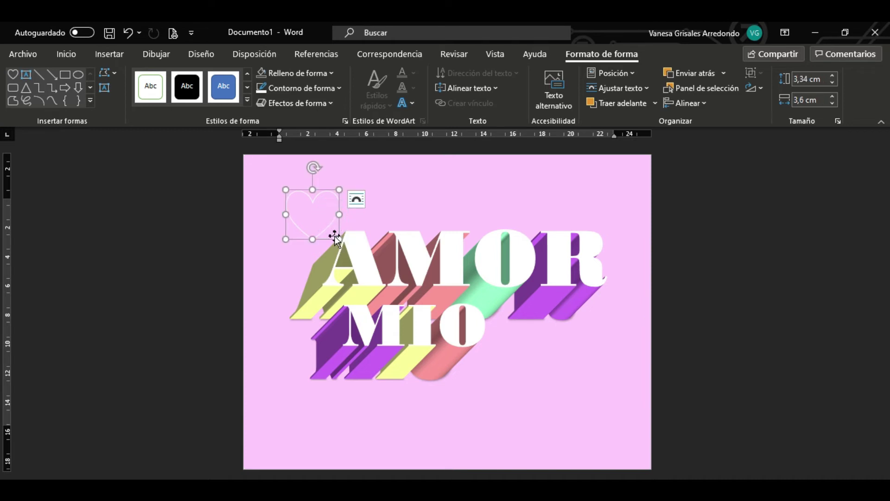
Duplicate the outlined heart around and below both titles, with some copies running over the page's edges and upper-left corner.
{"action": "left_click_drag", "start_coordinate": [326, 240], "coordinate": [587, 351]}
{"action": "left_click_drag", "start_coordinate": [542, 268], "coordinate": [295, 500]}
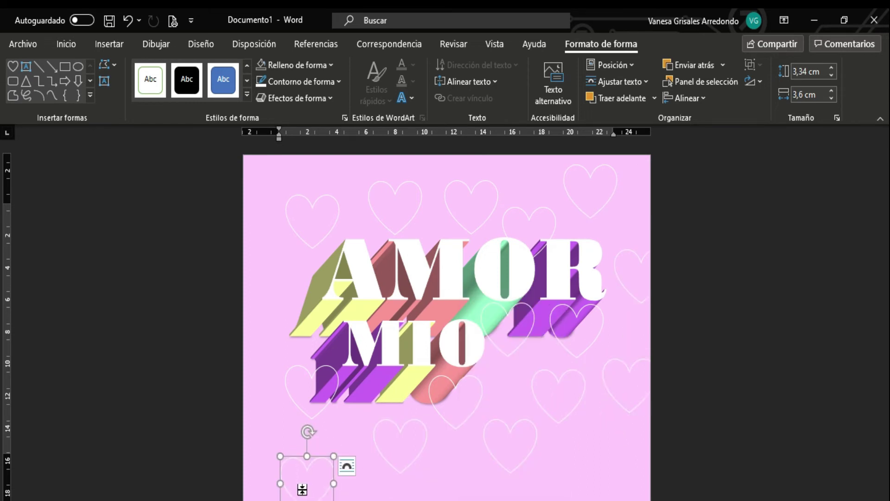
{"action": "left_click_drag", "start_coordinate": [301, 462], "coordinate": [266, 152]}
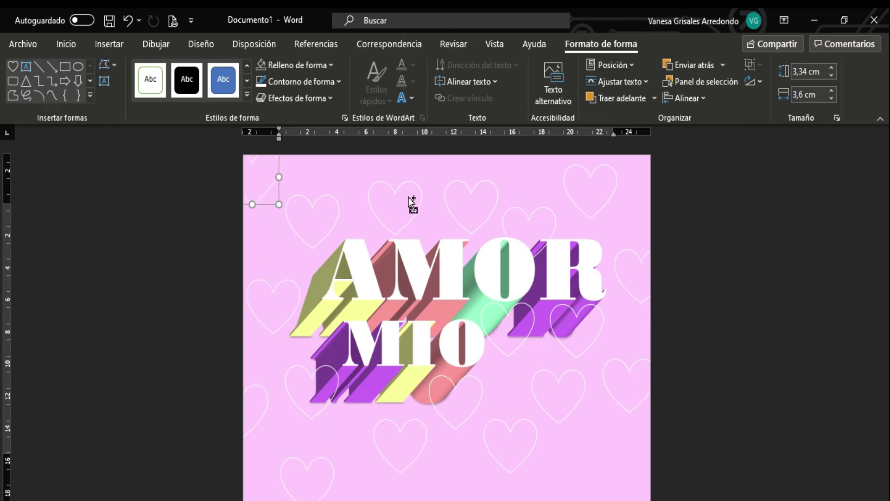
Place heart copies partly cut off by the page's upper edge, and make two small hearts just above AMOR.
{"action": "left_click", "coordinate": [407, 182]}
{"action": "left_click_drag", "start_coordinate": [407, 182], "coordinate": [355, 179]}
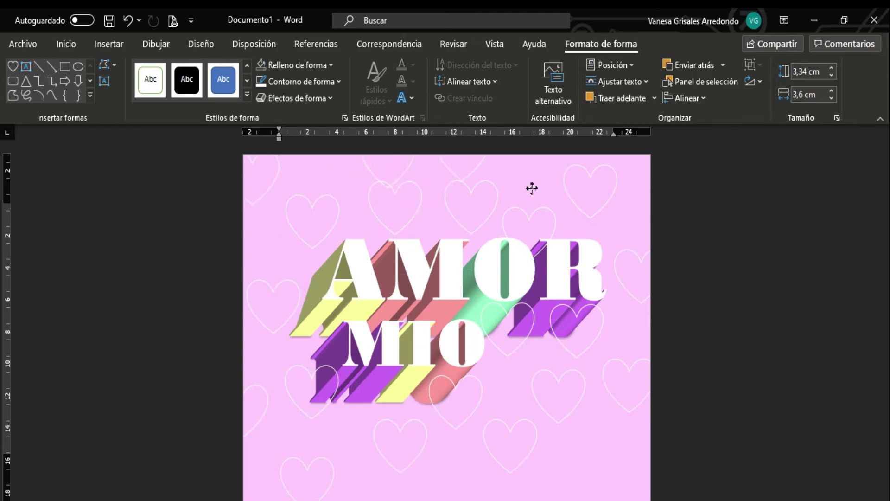
{"action": "left_click_drag", "start_coordinate": [531, 188], "coordinate": [538, 186]}
{"action": "left_click", "coordinate": [406, 168]}
{"action": "left_click_drag", "start_coordinate": [399, 185], "coordinate": [337, 161]}
{"action": "mouse_move", "coordinate": [401, 185]}
{"action": "left_mouse_down"}
{"action": "mouse_move", "coordinate": [421, 169]}
{"action": "mouse_move", "coordinate": [414, 172]}
{"action": "left_mouse_up"}
{"action": "left_click", "coordinate": [405, 203]}
{"action": "left_click_drag", "start_coordinate": [421, 233], "coordinate": [527, 237]}
Shrink the heart beneath AMOR's R and shift the large heart below it to the right.
{"action": "left_click", "coordinate": [562, 410]}
{"action": "left_click", "coordinate": [563, 415]}
{"action": "left_click_drag", "start_coordinate": [586, 423], "coordinate": [558, 398]}
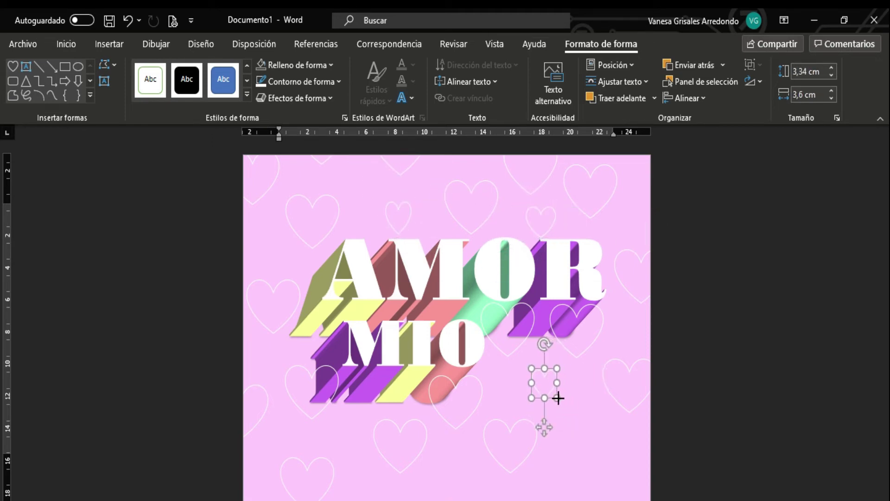
{"action": "left_click", "coordinate": [588, 429]}
{"action": "left_click_drag", "start_coordinate": [523, 459], "coordinate": [575, 467]}
Nudge the heart below MIO's O down and right, and shrink the heart to its lower left.
{"action": "left_click", "coordinate": [471, 412]}
{"action": "left_click_drag", "start_coordinate": [471, 411], "coordinate": [483, 423]}
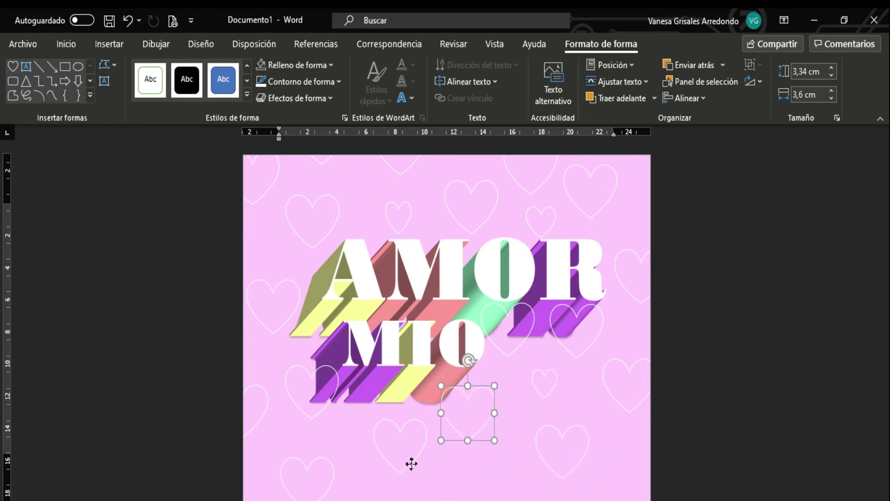
{"action": "left_click", "coordinate": [412, 463]}
{"action": "left_click_drag", "start_coordinate": [427, 473], "coordinate": [399, 450]}
Duplicate the large heart below MIO's O and place the copy lower, near the page's lower edge.
{"action": "left_click", "coordinate": [477, 429]}
{"action": "left_click", "coordinate": [479, 430]}
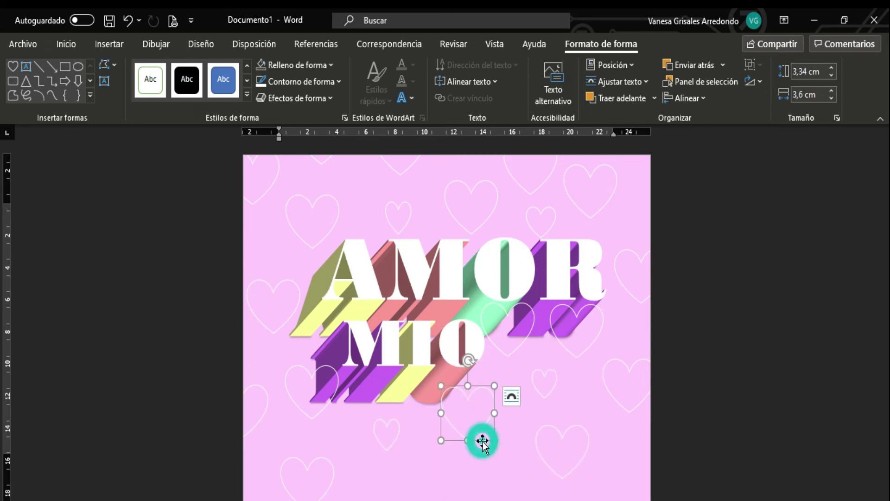
{"action": "left_click_drag", "start_coordinate": [483, 441], "coordinate": [452, 498]}
{"action": "left_click", "coordinate": [475, 455]}
Shrink the heart beside AMOR's A to about 2.23 cm high and 2.17 cm wide, and move it against the letter's depth.
{"action": "left_click", "coordinate": [324, 264]}
{"action": "left_click", "coordinate": [257, 282]}
{"action": "left_click", "coordinate": [259, 281]}
{"action": "left_click_drag", "start_coordinate": [299, 333], "coordinate": [279, 315]}
{"action": "left_click_drag", "start_coordinate": [271, 276], "coordinate": [302, 272]}
{"action": "left_click", "coordinate": [302, 382]}
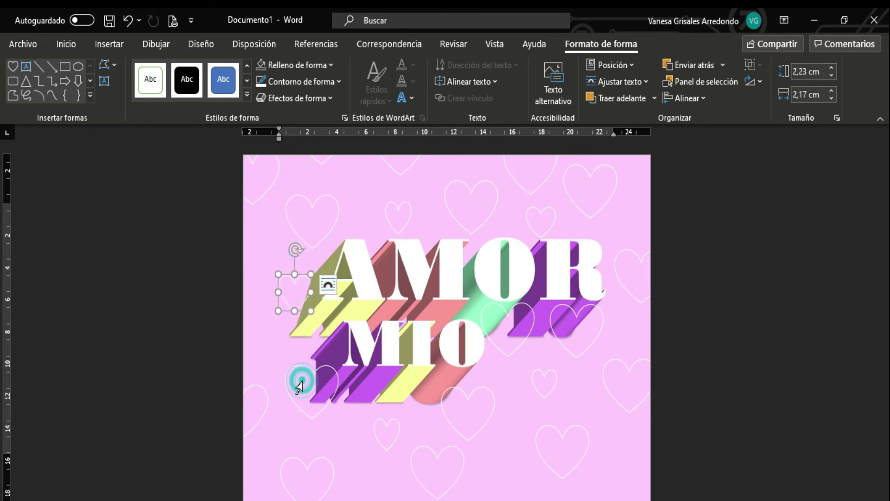
Add a large heart copy partly off the page's left edge, just below the small heart beside AMOR's A.
{"action": "left_click", "coordinate": [551, 455]}
{"action": "left_click", "coordinate": [549, 465]}
{"action": "left_click", "coordinate": [309, 367]}
{"action": "left_click", "coordinate": [644, 473]}
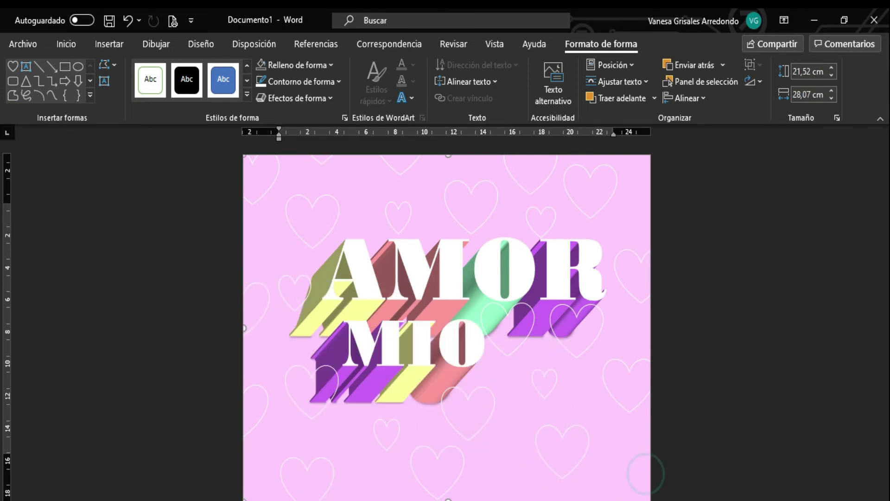
Try a large heart copy over the M of AMOR and undo it.
{"action": "left_click", "coordinate": [511, 354]}
{"action": "left_click_drag", "start_coordinate": [417, 319], "coordinate": [459, 393]}
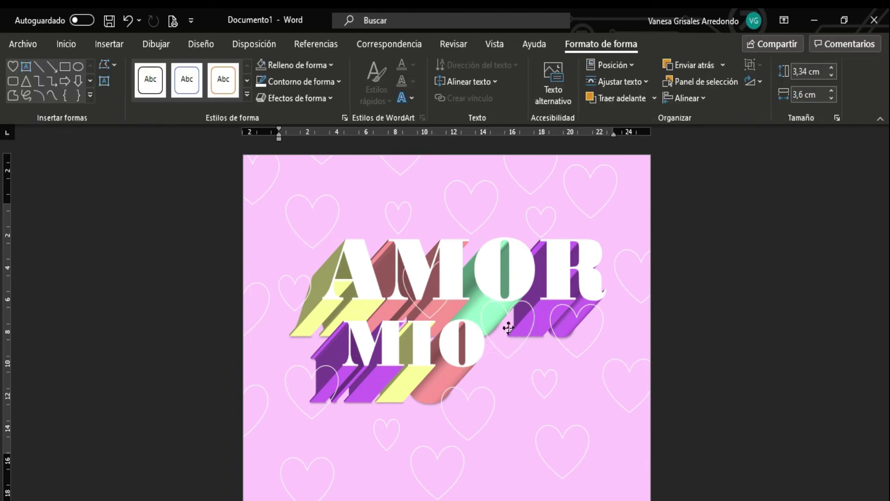
{"action": "left_click", "coordinate": [567, 459]}
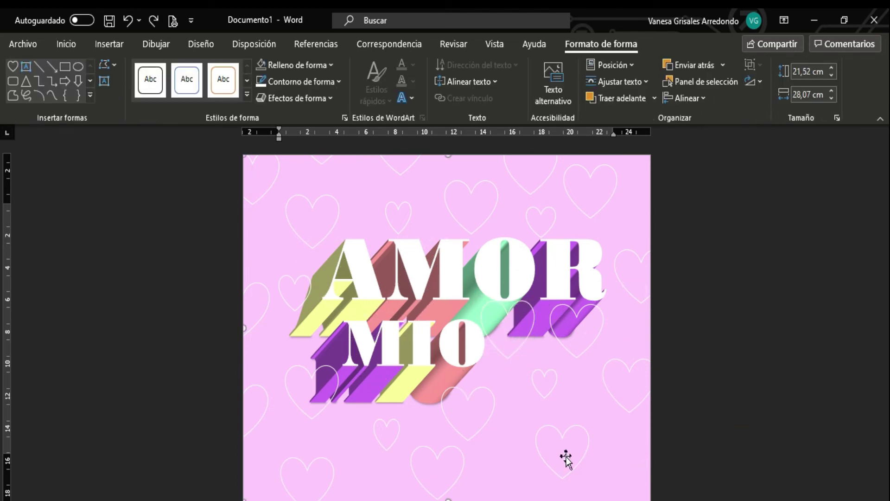
Place a heart copy partly over the page's lower-right corner and shift the neighbouring large heart slightly left, leaving everything deselected.
{"action": "right_click", "coordinate": [588, 473]}
{"action": "left_click", "coordinate": [578, 477]}
{"action": "left_click_drag", "start_coordinate": [579, 477], "coordinate": [640, 500]}
{"action": "left_click", "coordinate": [667, 469]}
{"action": "key", "text": "Escape"}
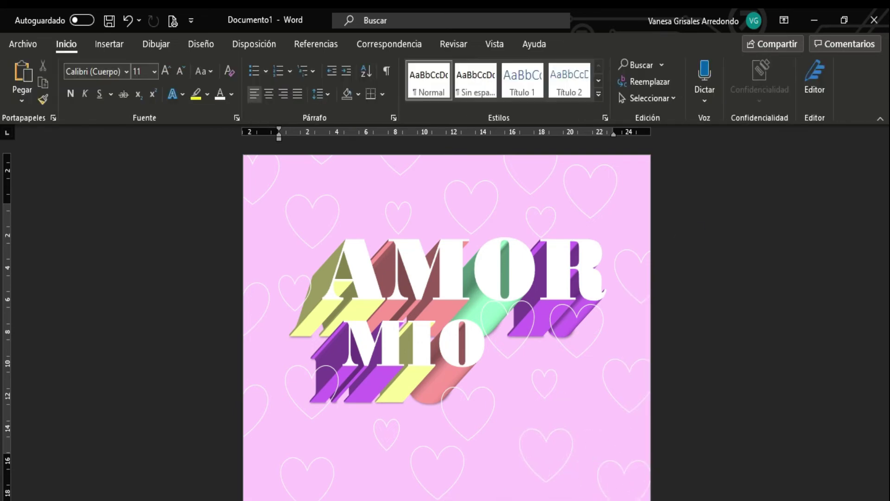
Shift the upper-right heart and the one beneath AMOR's R to the right, and the small heart above AMOR's M slightly left.
{"action": "left_click", "coordinate": [607, 181]}
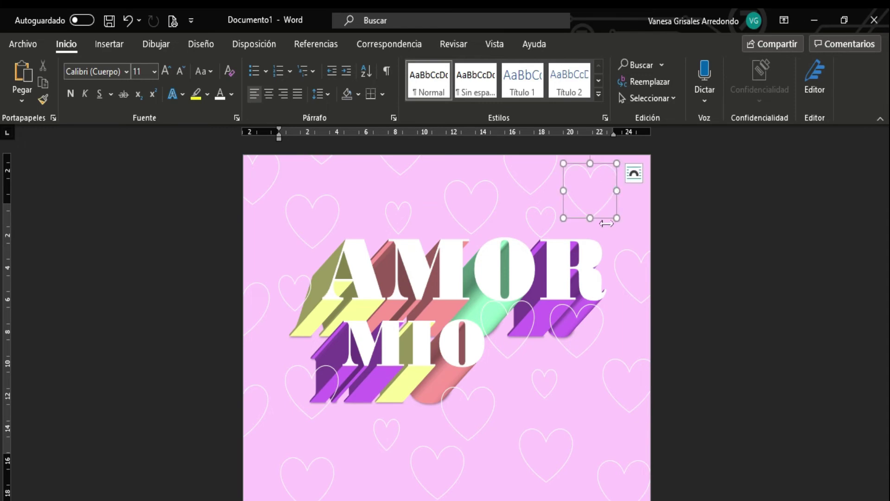
{"action": "left_click_drag", "start_coordinate": [601, 218], "coordinate": [618, 219]}
{"action": "left_click", "coordinate": [399, 217]}
{"action": "left_click", "coordinate": [400, 218]}
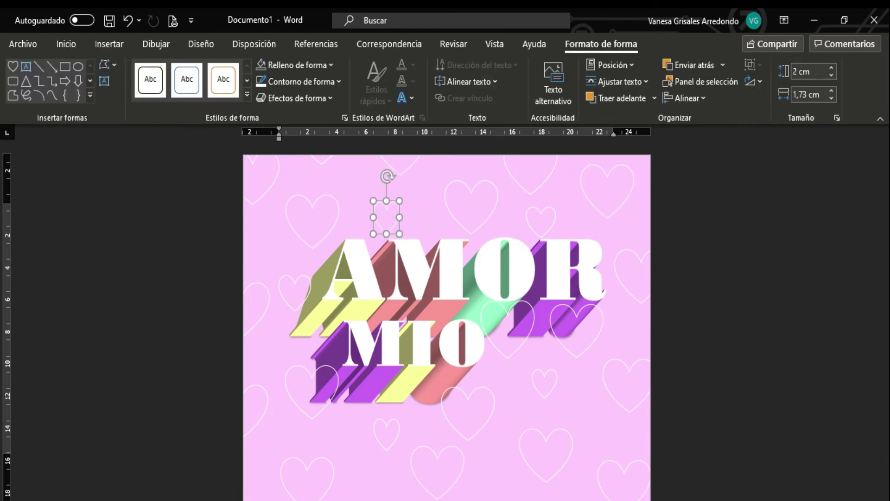
{"action": "left_click_drag", "start_coordinate": [580, 312], "coordinate": [602, 296]}
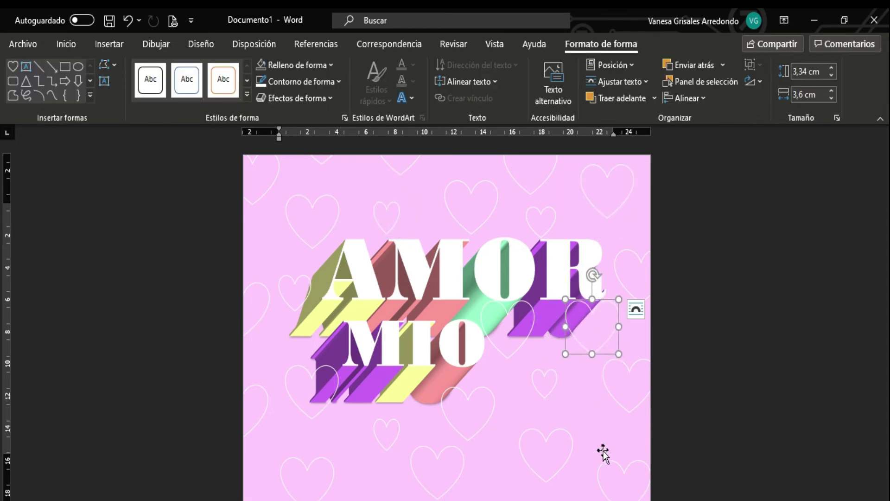
{"action": "left_click", "coordinate": [695, 301]}
{"action": "scroll", "coordinate": [447, 313], "scroll_direction": "up", "scroll_amount": 5, "text": "ctrl"}
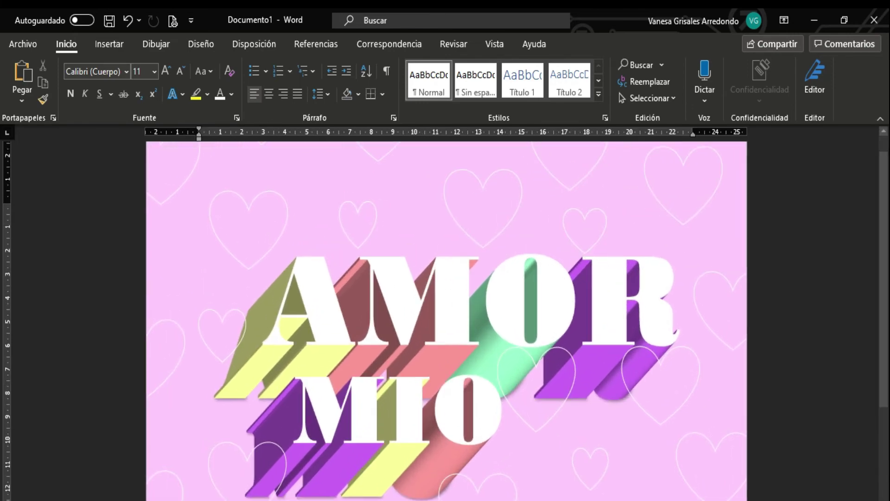
{"action": "scroll", "coordinate": [447, 313], "scroll_direction": "down", "scroll_amount": 5, "text": "ctrl"}
{"action": "scroll", "coordinate": [447, 313], "scroll_direction": "up", "scroll_amount": 2, "text": "ctrl"}
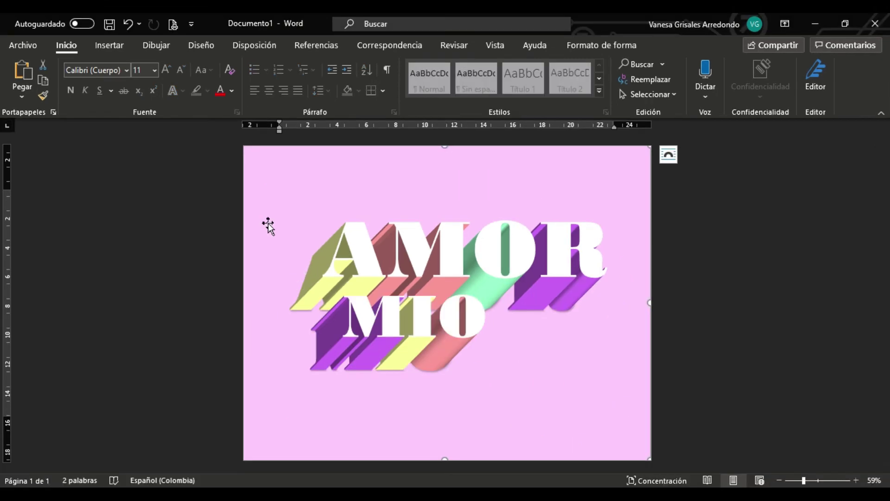
Draw a straight line rising diagonally above AMOR's A, about 5.08 cm high and 4.68 cm wide.
{"action": "left_click", "coordinate": [116, 52]}
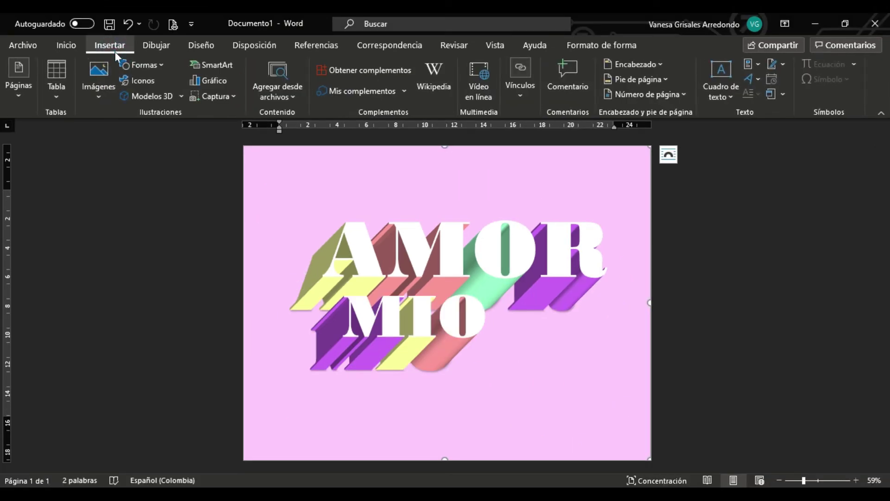
{"action": "left_click", "coordinate": [159, 65]}
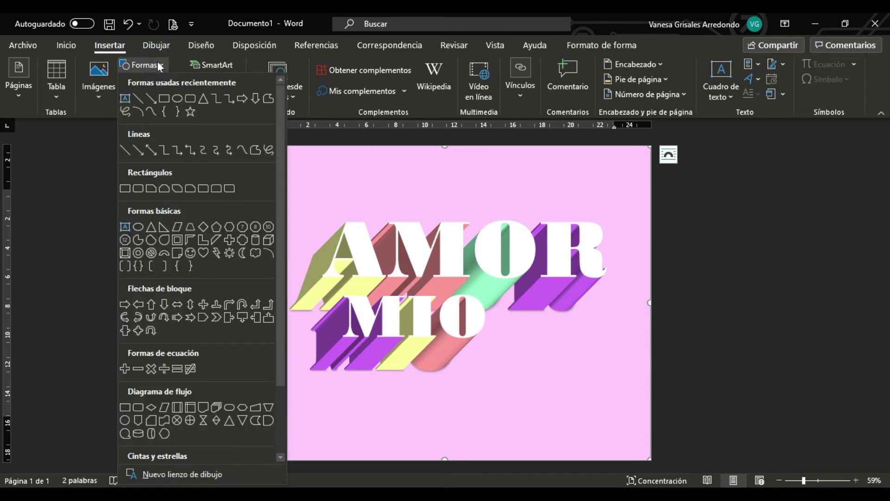
{"action": "left_click", "coordinate": [138, 99]}
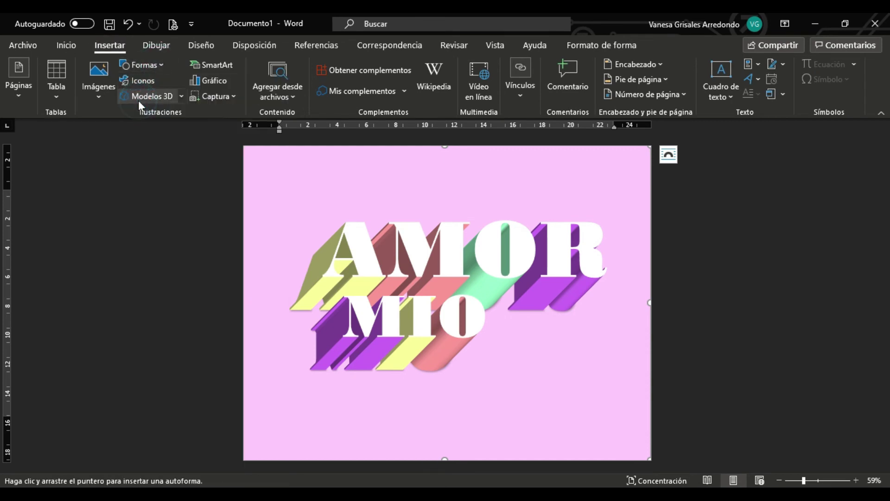
{"action": "left_click_drag", "start_coordinate": [292, 249], "coordinate": [331, 286]}
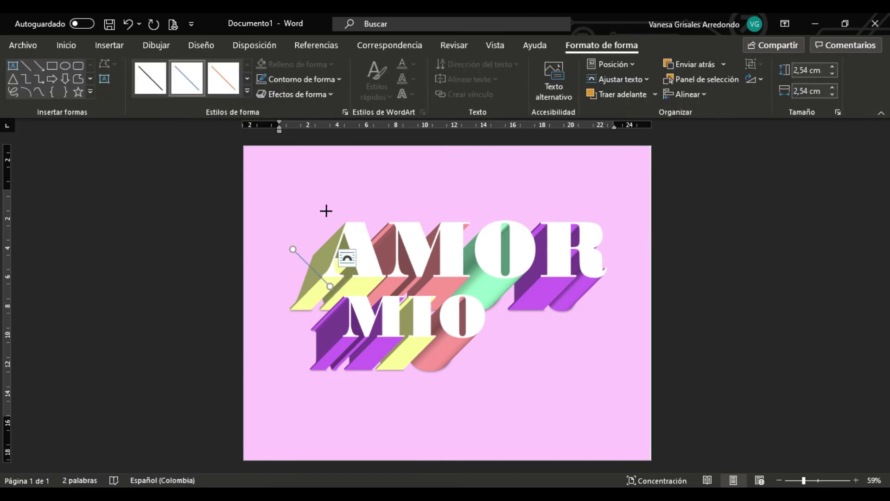
{"action": "left_click_drag", "start_coordinate": [326, 211], "coordinate": [361, 176]}
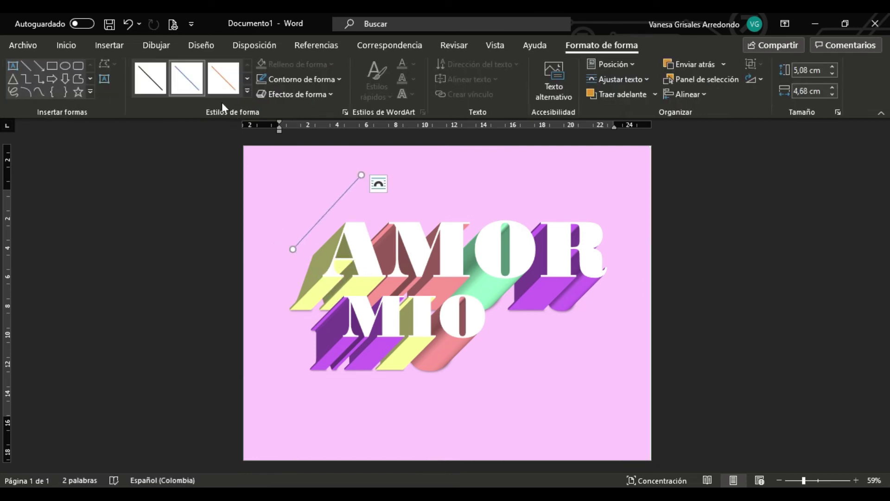
Set the diagonal line's weight to 3 pt.
{"action": "left_click", "coordinate": [341, 78]}
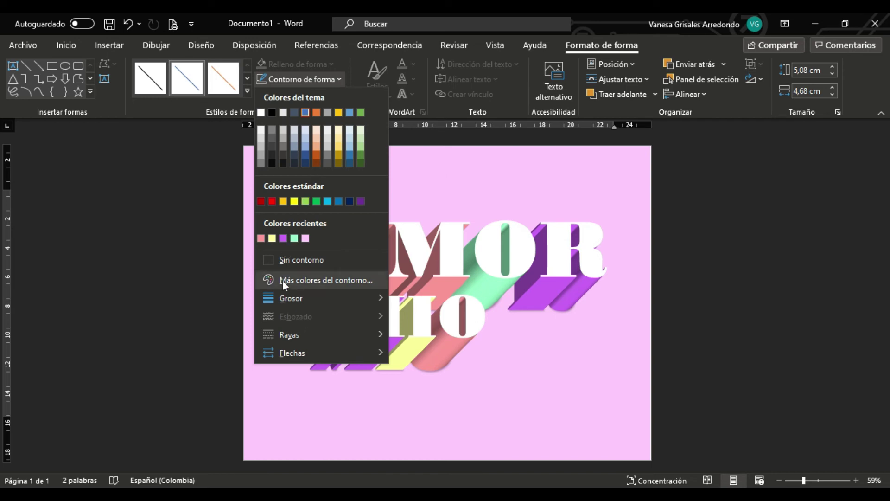
{"action": "mouse_move", "coordinate": [290, 300]}
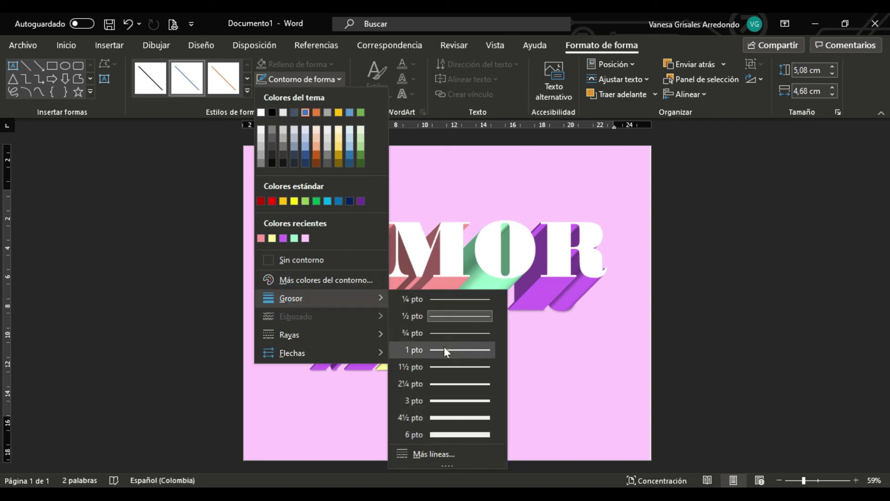
{"action": "left_click", "coordinate": [452, 367]}
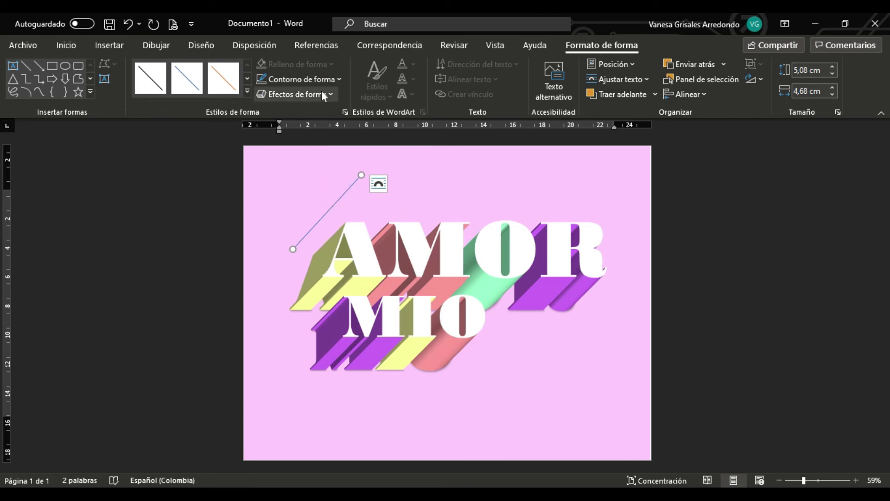
{"action": "left_click", "coordinate": [339, 80]}
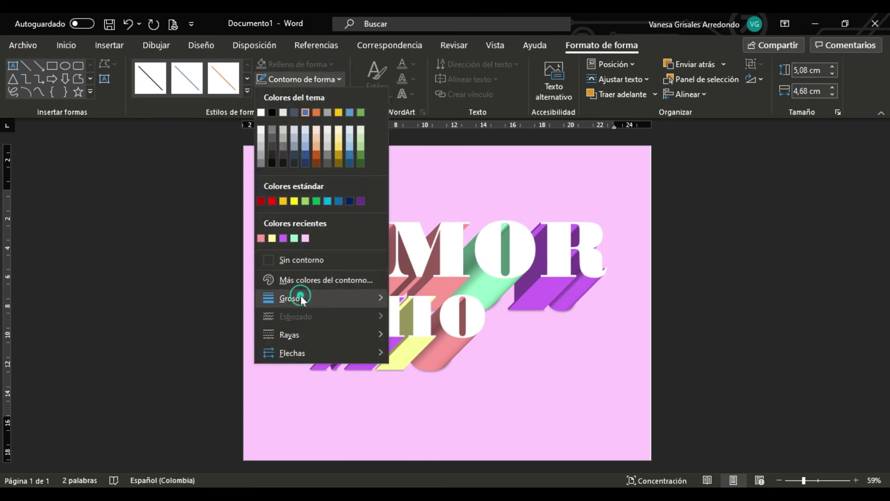
{"action": "mouse_move", "coordinate": [302, 297]}
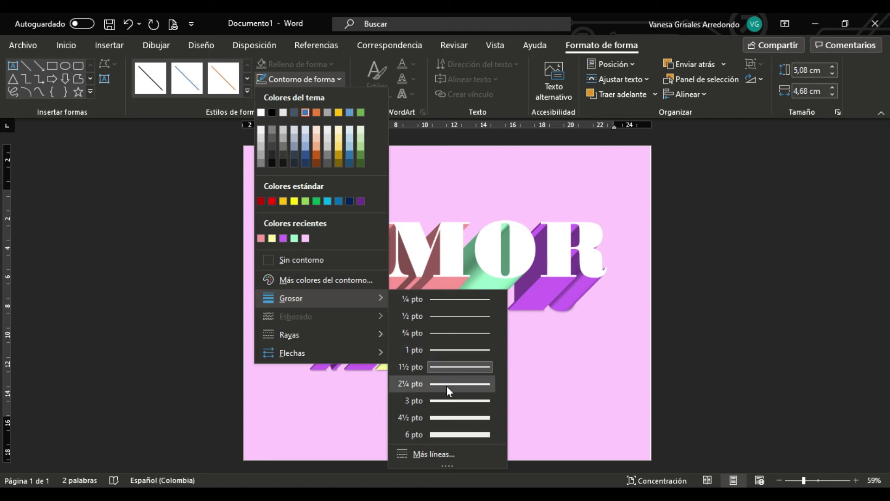
{"action": "left_click", "coordinate": [446, 401]}
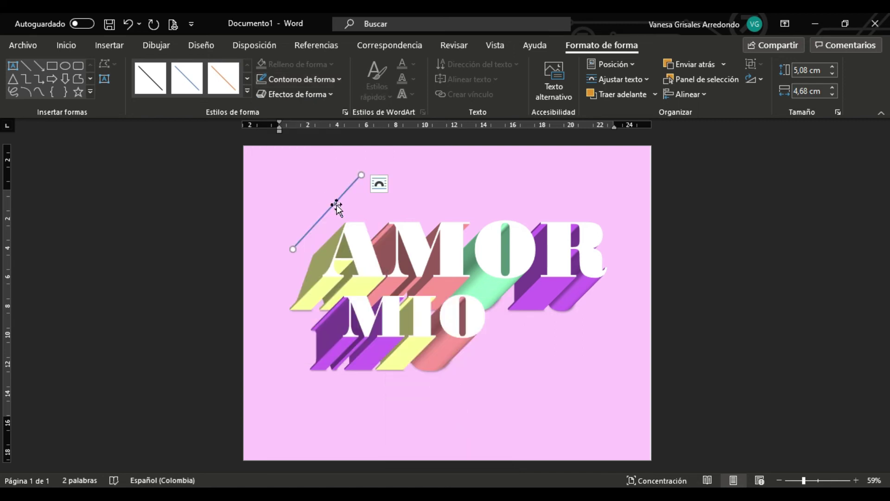
Recolour the diagonal line's outline white and shift the line slightly down, closer to AMOR's A.
{"action": "mouse_move", "coordinate": [334, 201]}
{"action": "left_mouse_down"}
{"action": "mouse_move", "coordinate": [308, 223]}
{"action": "mouse_move", "coordinate": [338, 202]}
{"action": "left_mouse_up"}
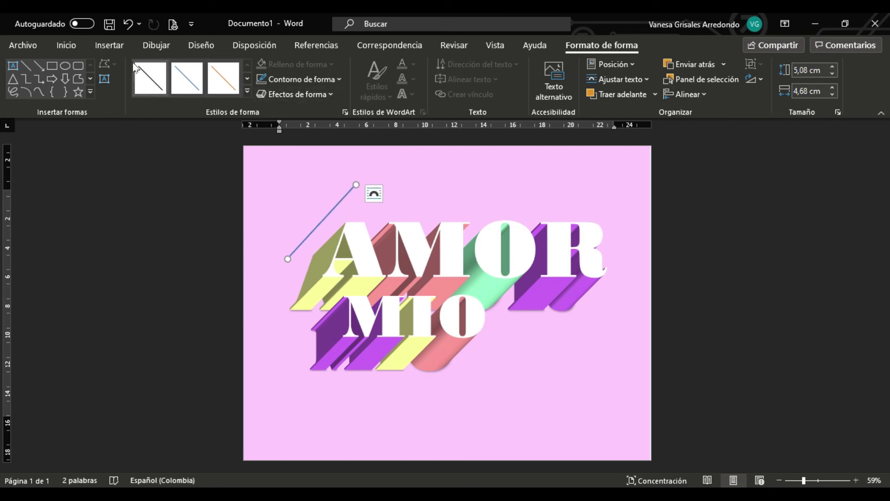
{"action": "left_click", "coordinate": [336, 79]}
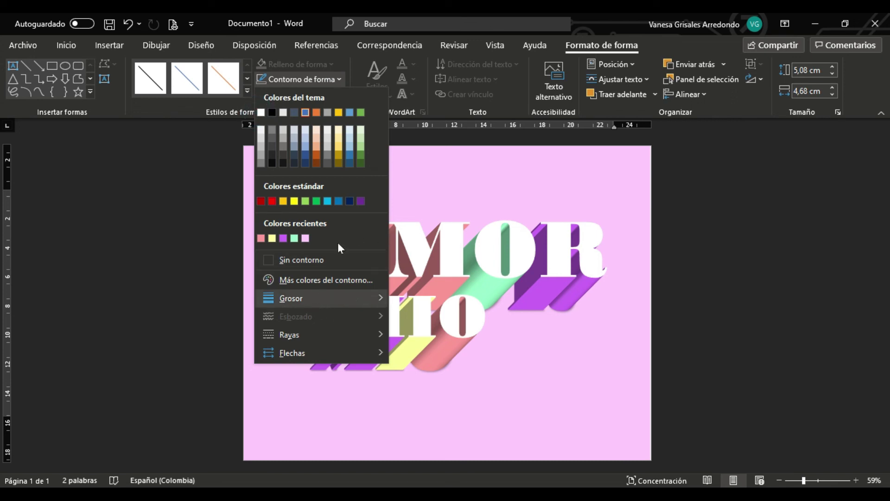
{"action": "left_click", "coordinate": [261, 112]}
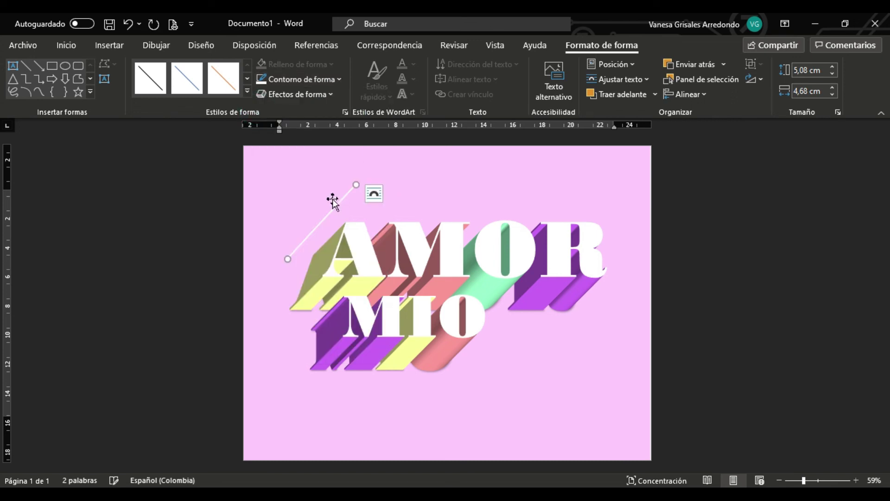
{"action": "mouse_move", "coordinate": [336, 204]}
{"action": "left_mouse_down"}
{"action": "mouse_move", "coordinate": [329, 189]}
{"action": "mouse_move", "coordinate": [294, 255]}
{"action": "mouse_move", "coordinate": [310, 251]}
{"action": "mouse_move", "coordinate": [340, 209]}
{"action": "left_mouse_up"}
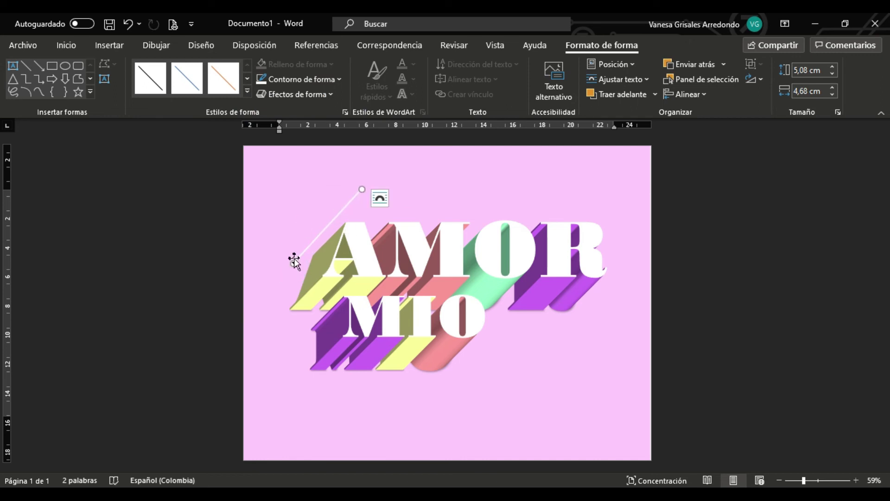
Position the white line along the left edge of AMOR's A and resize it to about 4.45 cm high and 4.63 cm wide.
{"action": "left_click_drag", "start_coordinate": [294, 257], "coordinate": [279, 268]}
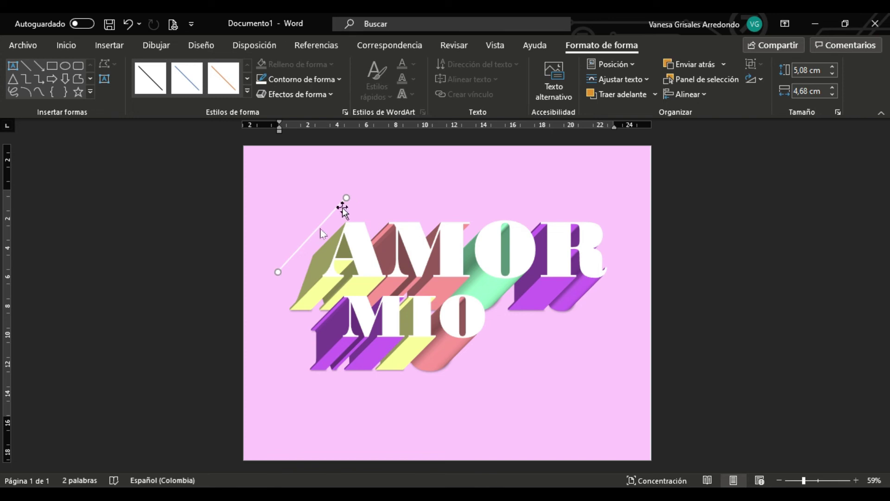
{"action": "mouse_move", "coordinate": [352, 201]}
{"action": "left_mouse_down"}
{"action": "mouse_move", "coordinate": [312, 155]}
{"action": "mouse_move", "coordinate": [352, 197]}
{"action": "left_mouse_up"}
{"action": "left_click_drag", "start_coordinate": [279, 270], "coordinate": [287, 277]}
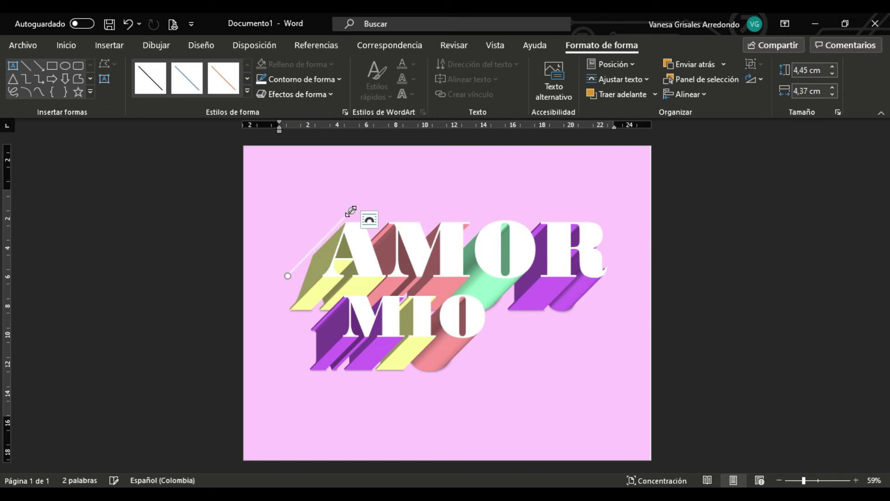
{"action": "left_click_drag", "start_coordinate": [351, 211], "coordinate": [356, 212]}
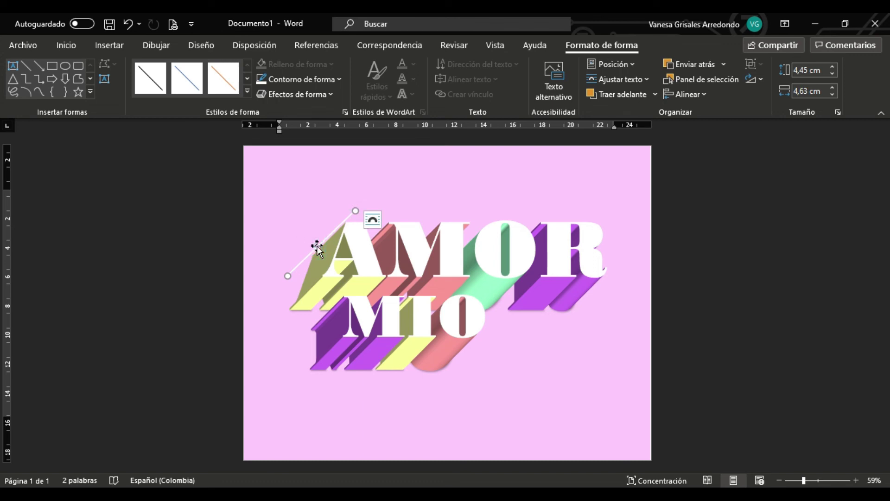
Duplicate the white line and spread parallel copies left of and beneath MIO, across the AMOR lettering, and up to the page's upper edge.
{"action": "left_click_drag", "start_coordinate": [312, 243], "coordinate": [388, 373]}
{"action": "left_click_drag", "start_coordinate": [389, 373], "coordinate": [421, 373]}
{"action": "left_click_drag", "start_coordinate": [419, 372], "coordinate": [442, 278]}
{"action": "left_click_drag", "start_coordinate": [441, 278], "coordinate": [369, 175]}
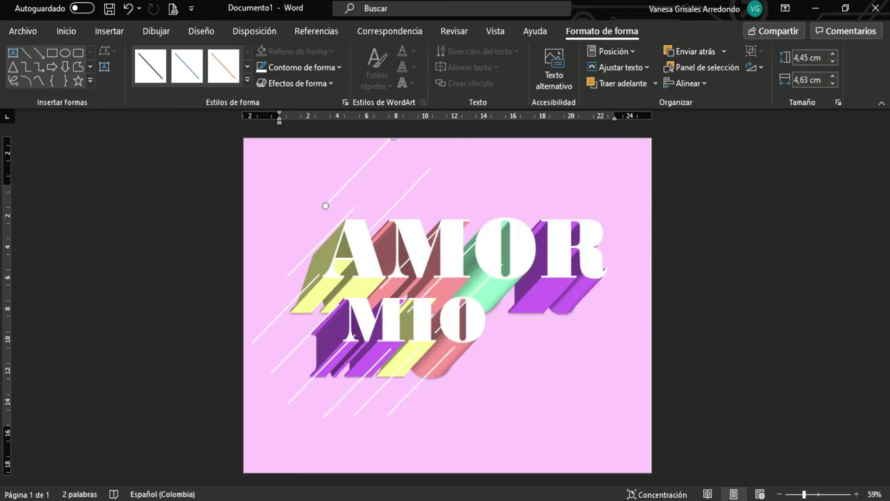
Place further parallel copies of the white line above AMOR, around its R, and on the empty area below MIO's O.
{"action": "left_click", "coordinate": [536, 341]}
{"action": "left_click_drag", "start_coordinate": [513, 314], "coordinate": [465, 175]}
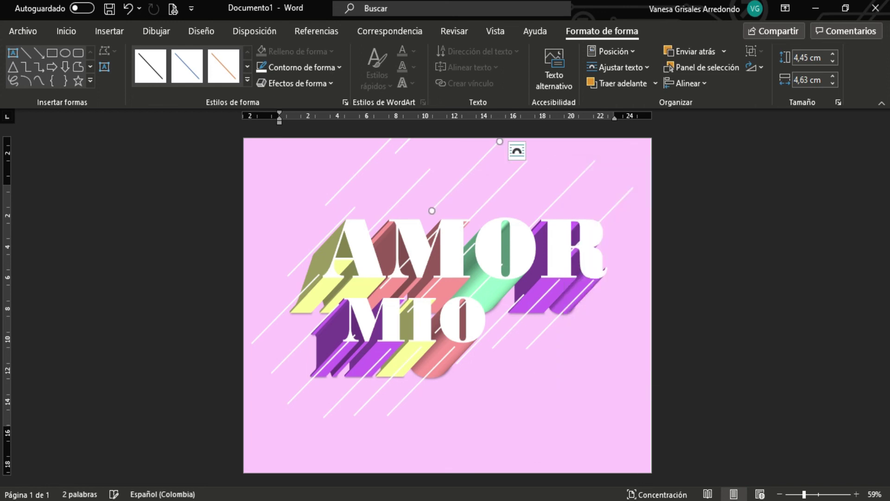
{"action": "left_click_drag", "start_coordinate": [559, 315], "coordinate": [478, 390]}
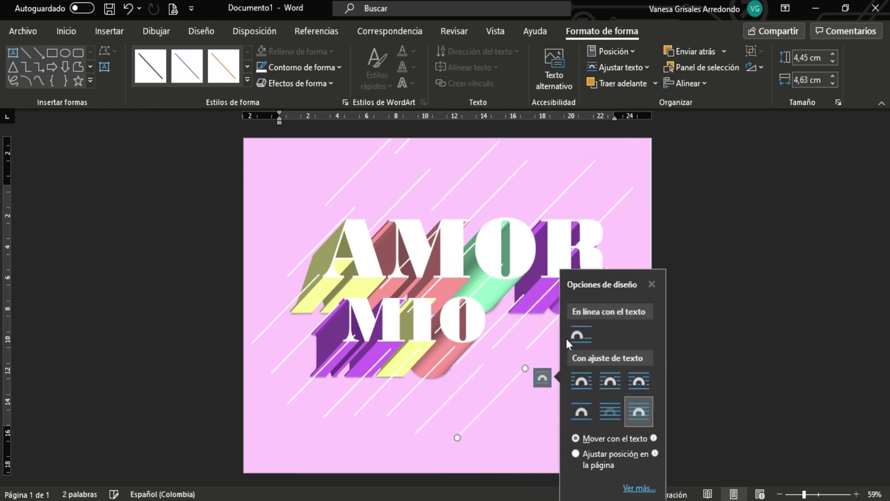
{"action": "left_click", "coordinate": [511, 383]}
{"action": "left_click", "coordinate": [523, 403]}
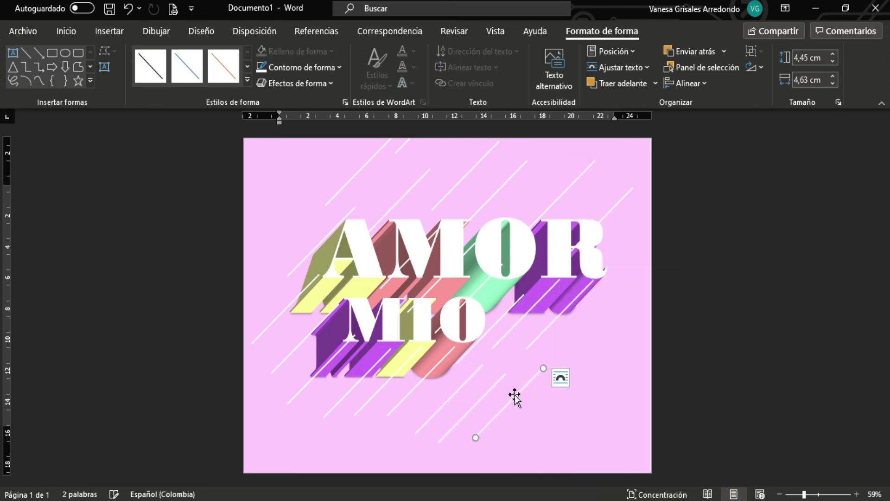
Fill the page's right side, upper-left area and lower-right corner with more parallel white line copies, leaving everything deselected.
{"action": "left_click_drag", "start_coordinate": [513, 396], "coordinate": [563, 333]}
{"action": "left_click_drag", "start_coordinate": [323, 237], "coordinate": [287, 193]}
{"action": "left_click_drag", "start_coordinate": [513, 397], "coordinate": [448, 472]}
{"action": "left_click", "coordinate": [593, 366]}
{"action": "left_click", "coordinate": [600, 324]}
{"action": "left_click_drag", "start_coordinate": [600, 324], "coordinate": [586, 410]}
{"action": "left_click", "coordinate": [596, 431]}
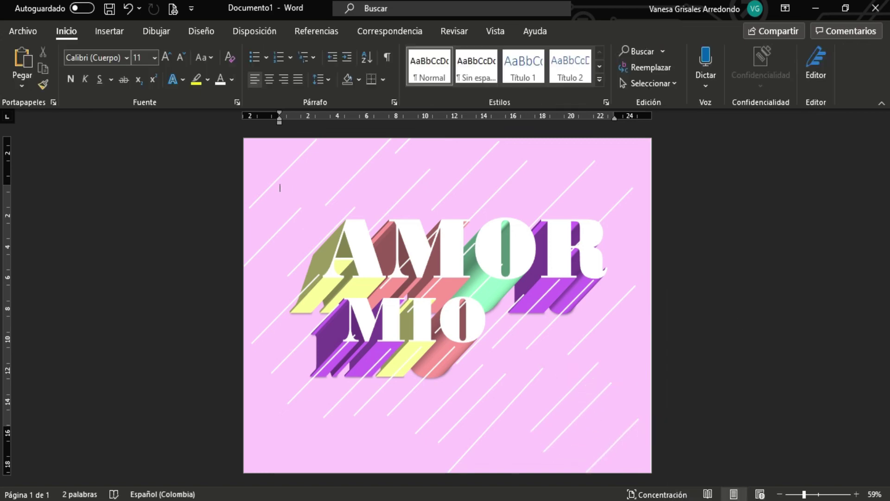